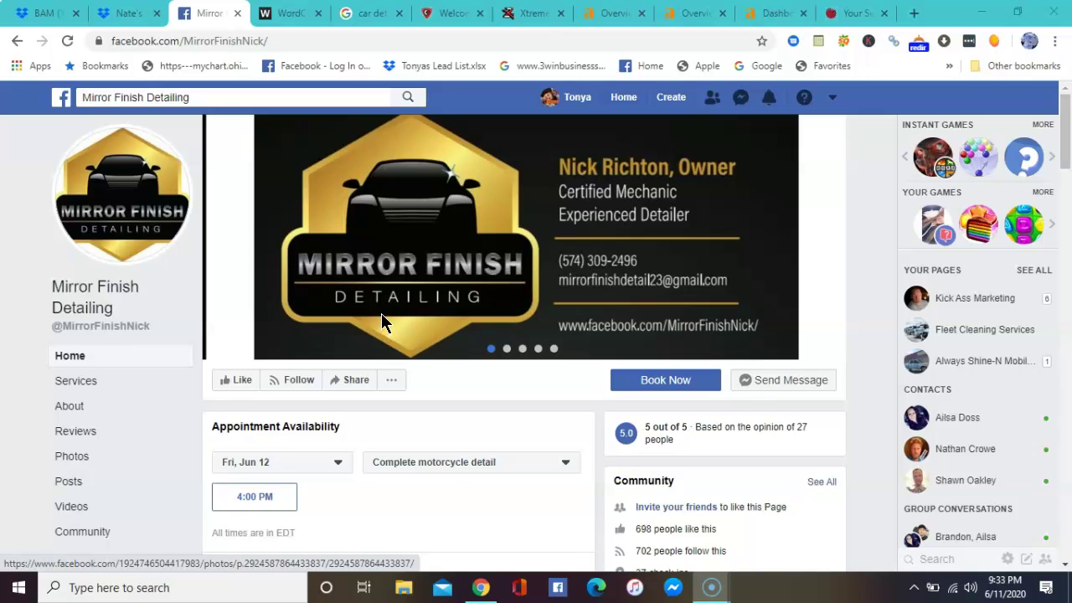
Step: Review the Mirror Finish Detailing Facebook page, including its appointment availability, services and About details
click(452, 286)
click(458, 294)
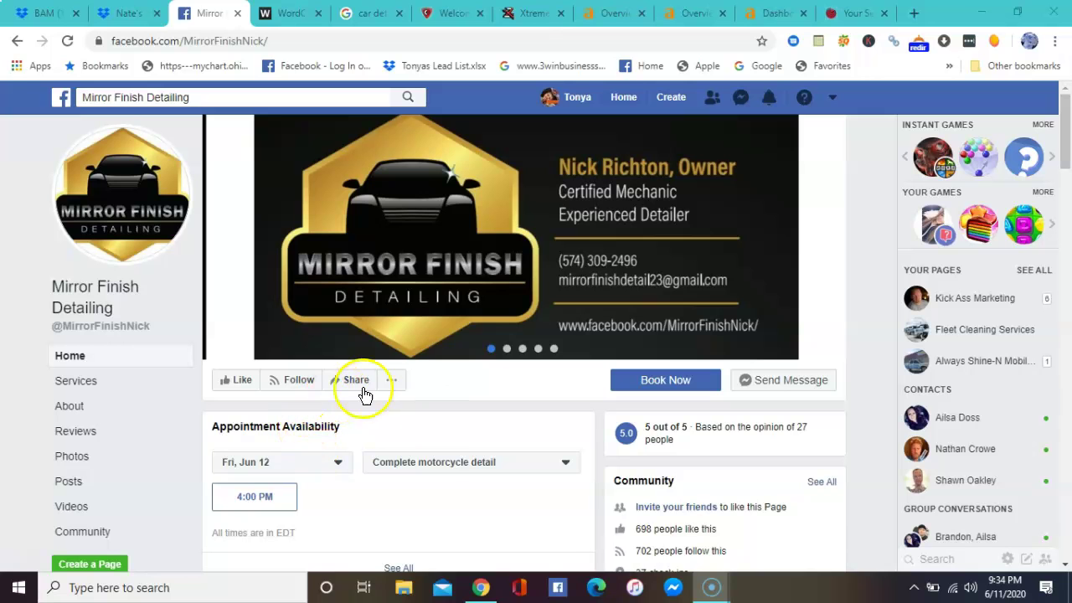
scroll(355, 299, down, 2)
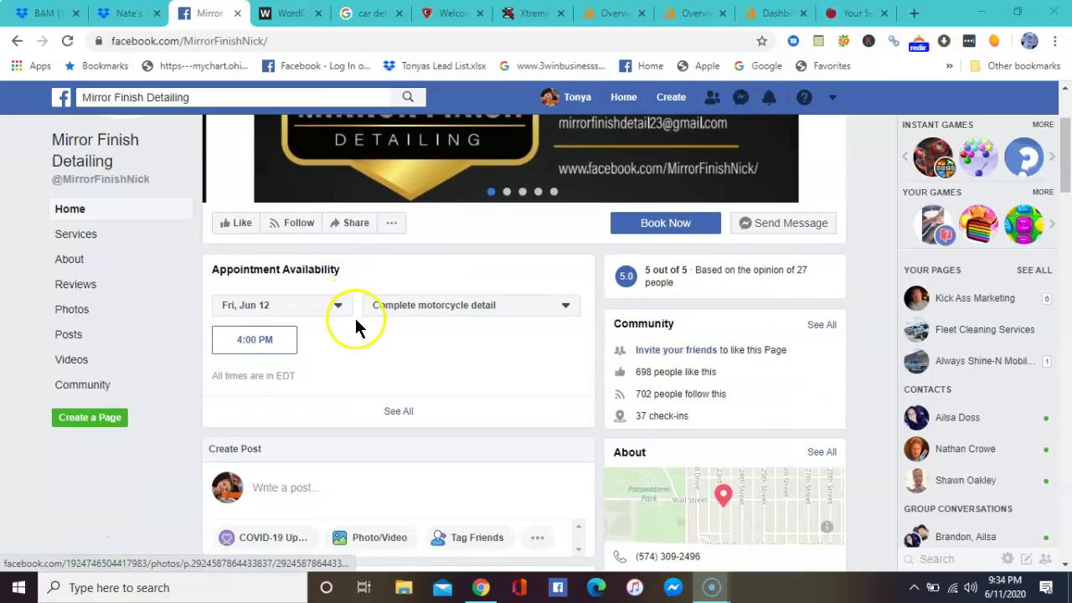
scroll(361, 316, down, 2)
scroll(368, 343, down, 2)
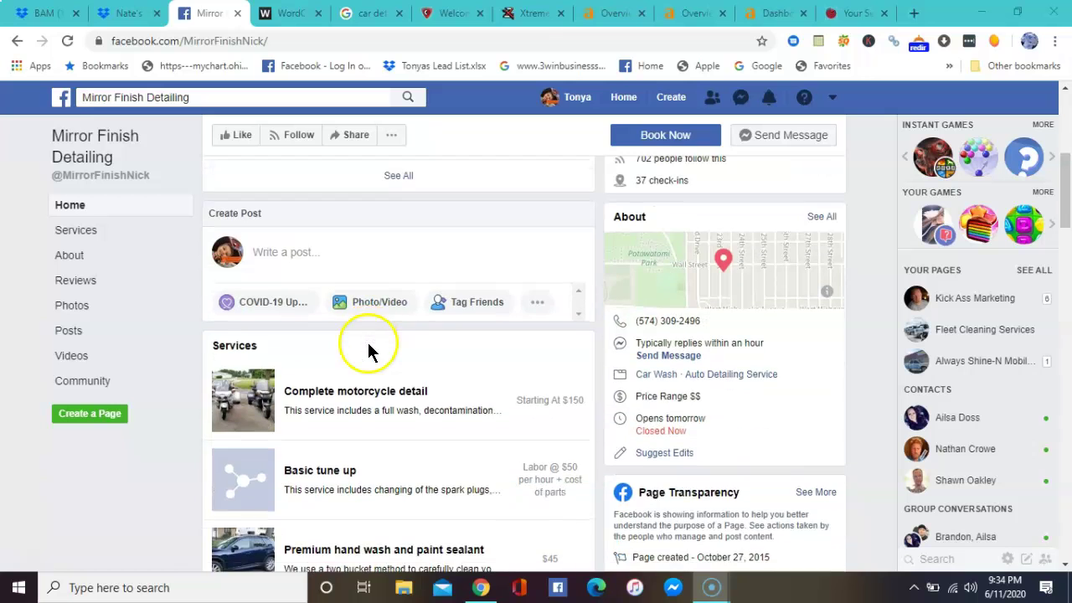
scroll(371, 354, up, 6)
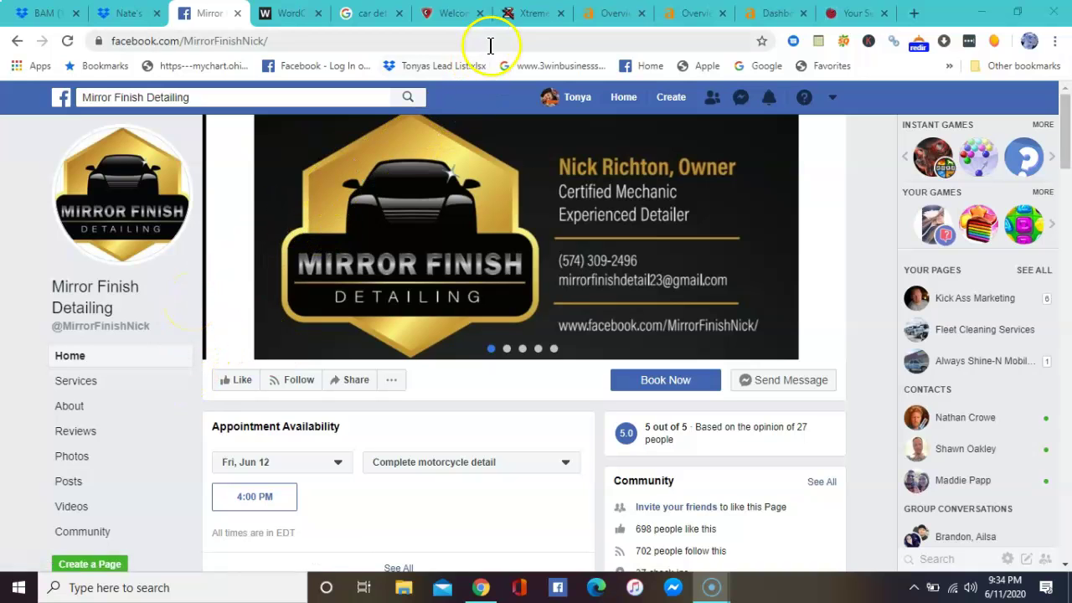
Step: Switch to the xtrememobiledetailing.net website and look through its home page from the banner down to the contact footer
click(532, 14)
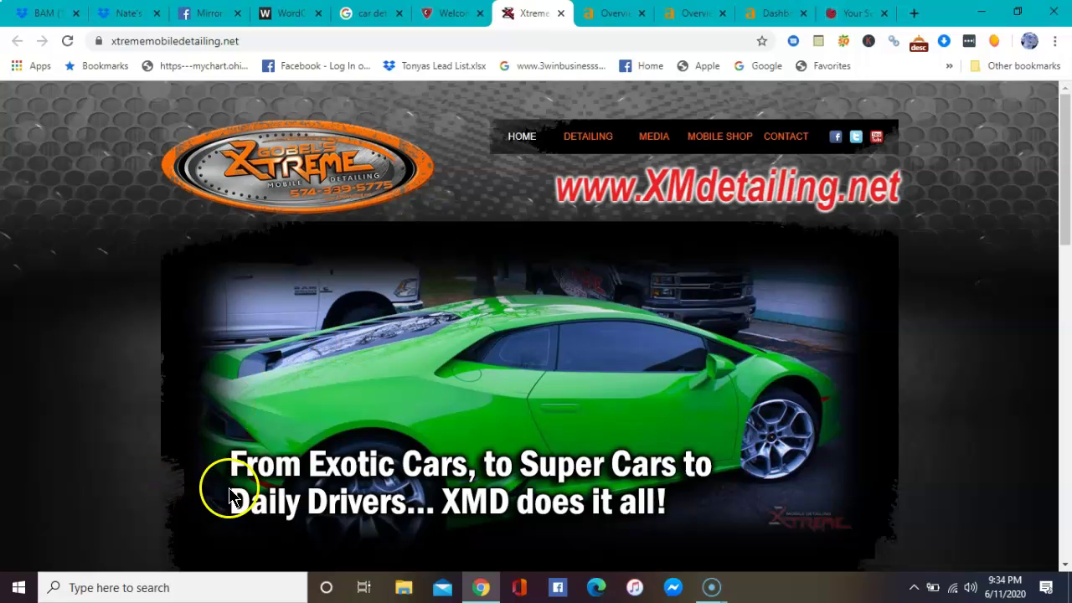
scroll(104, 287, down, 1)
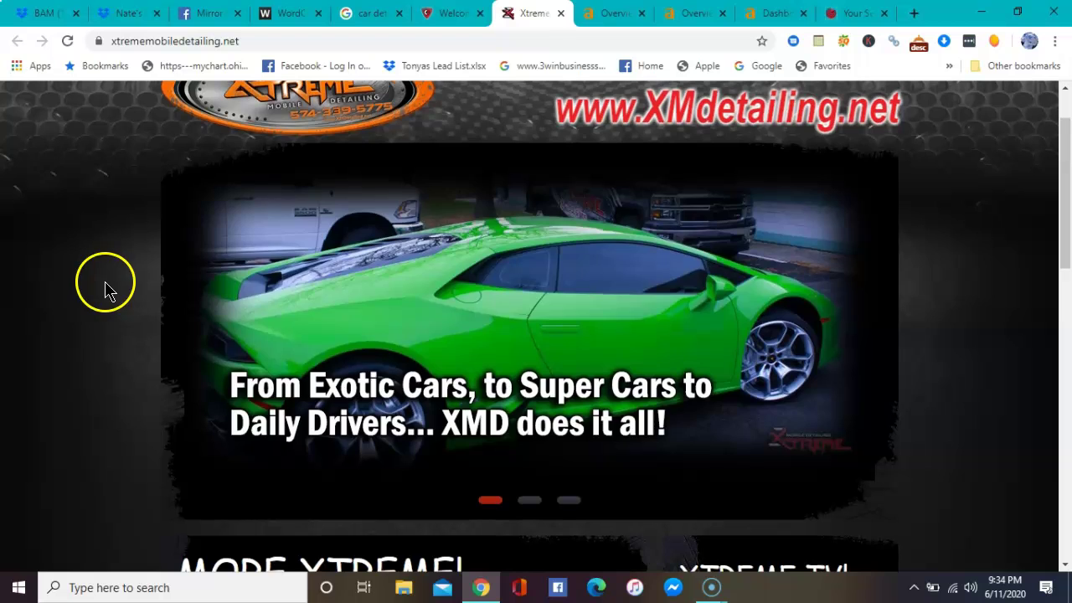
scroll(105, 287, down, 1)
scroll(105, 287, up, 3)
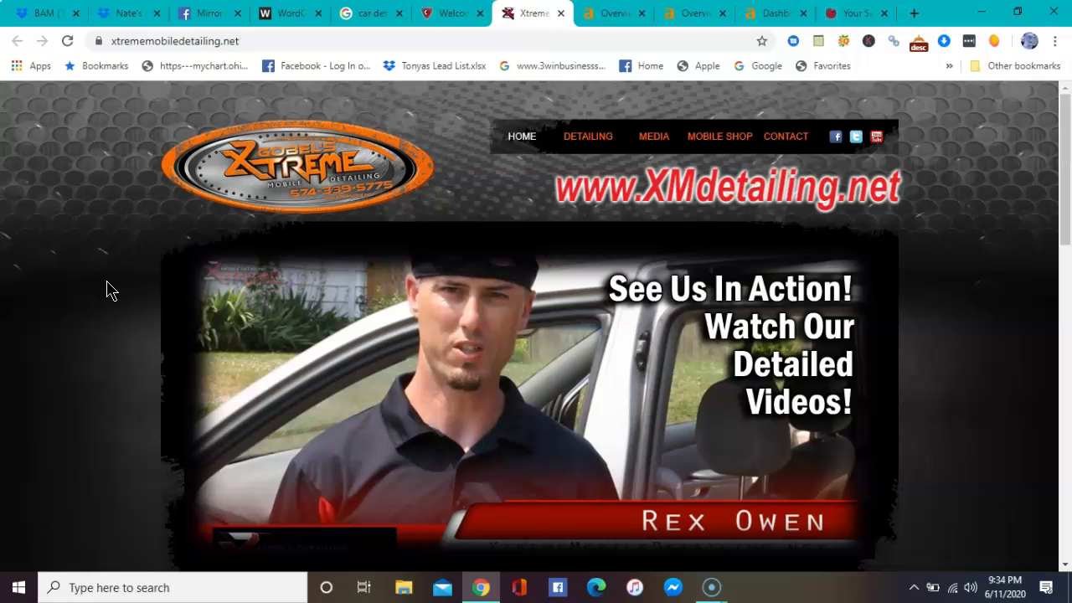
mouse_move(93, 324)
mouse_down()
mouse_move(125, 354)
mouse_move(112, 388)
mouse_up()
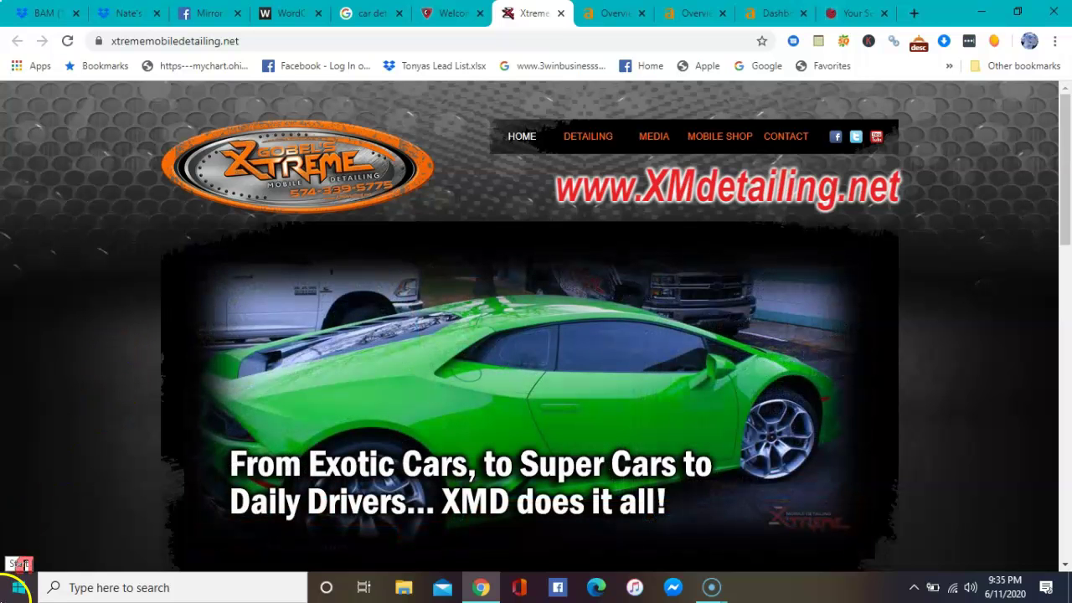
scroll(274, 323, down, 1)
scroll(275, 326, down, 12)
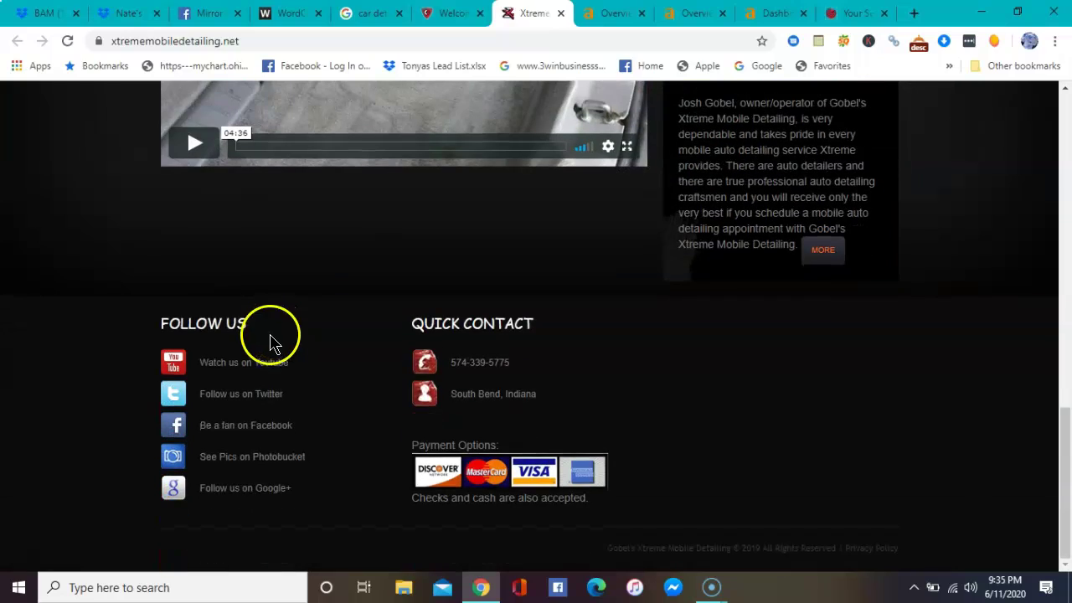
scroll(277, 340, up, 11)
scroll(267, 350, up, 3)
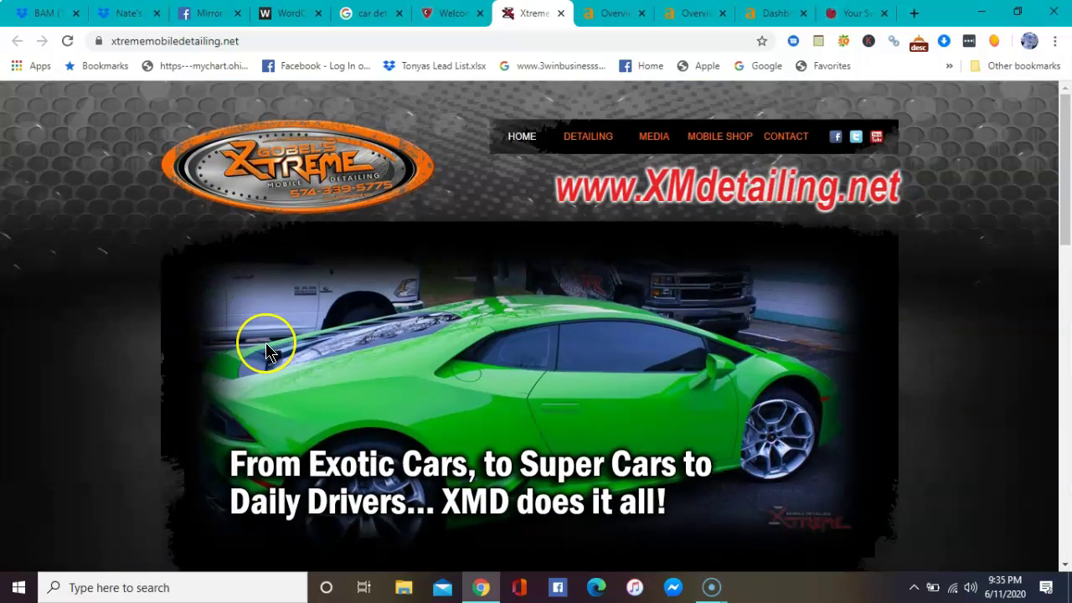
click(257, 334)
click(245, 349)
Step: Switch to the competitor site carguysclean.com and look over its home page down to the footer
click(444, 19)
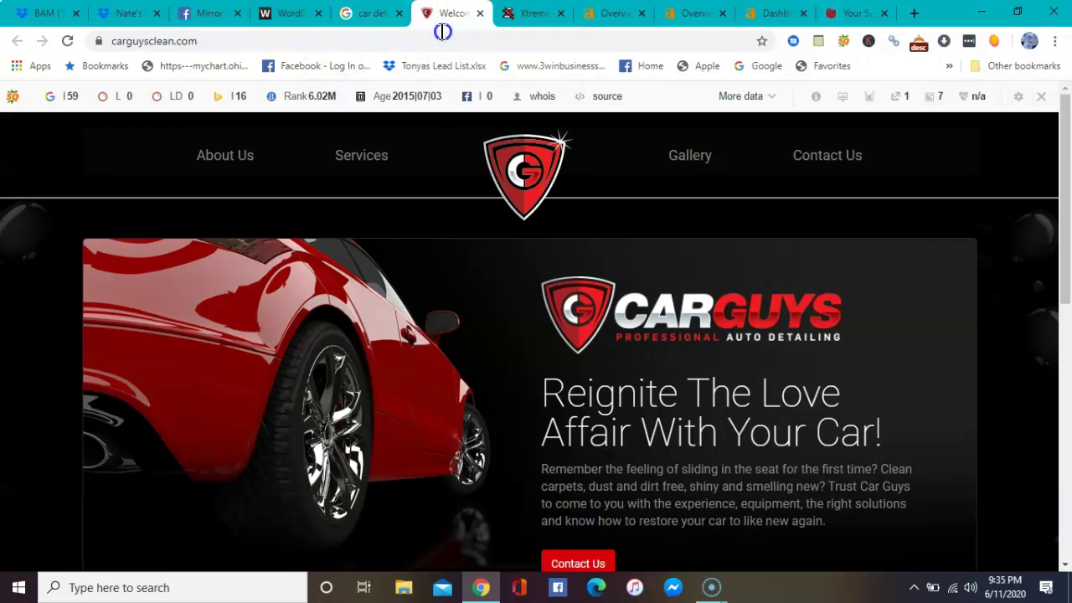
scroll(427, 331, down, 1)
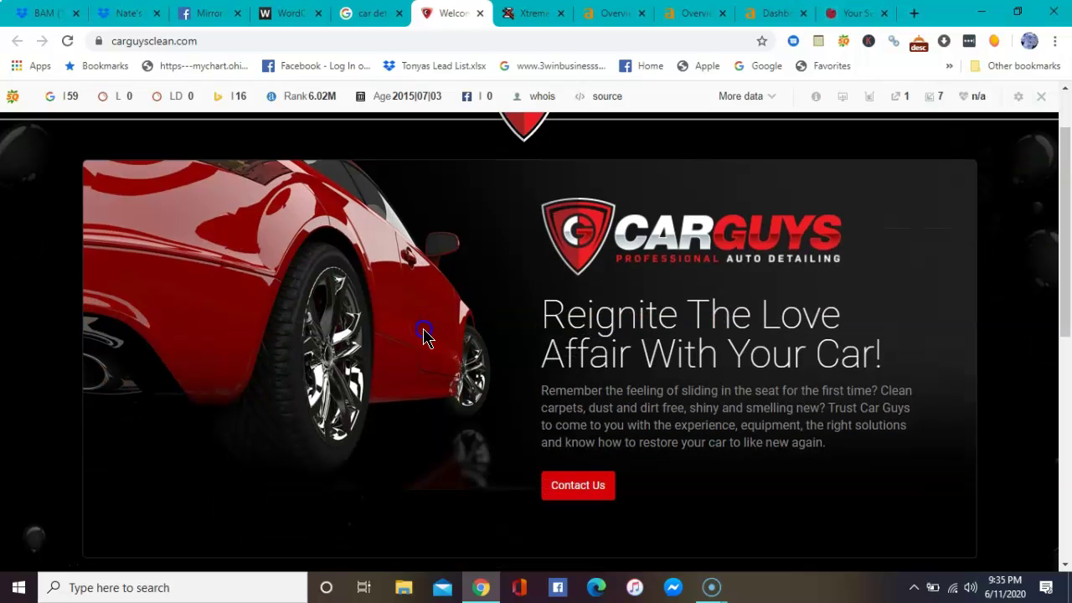
scroll(422, 337, down, 1)
scroll(419, 343, down, 5)
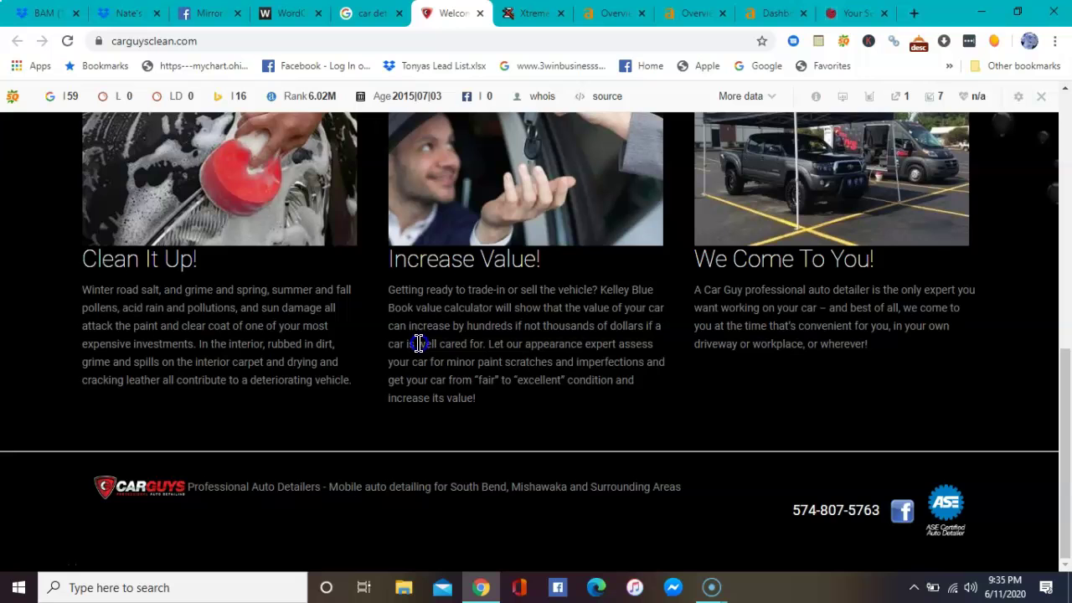
scroll(377, 382, up, 4)
scroll(377, 382, up, 3)
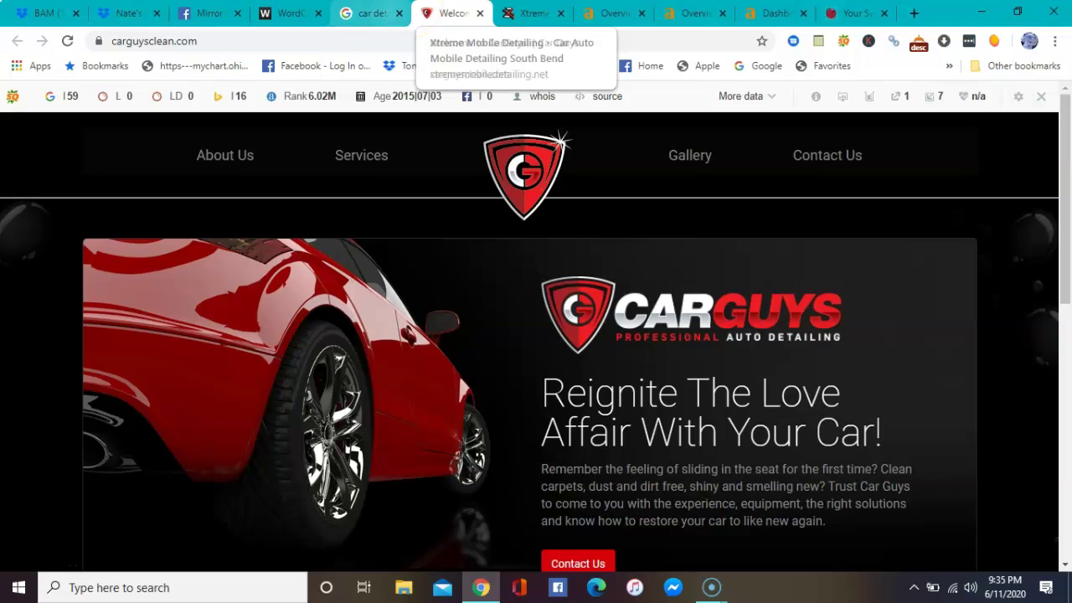
click(603, 15)
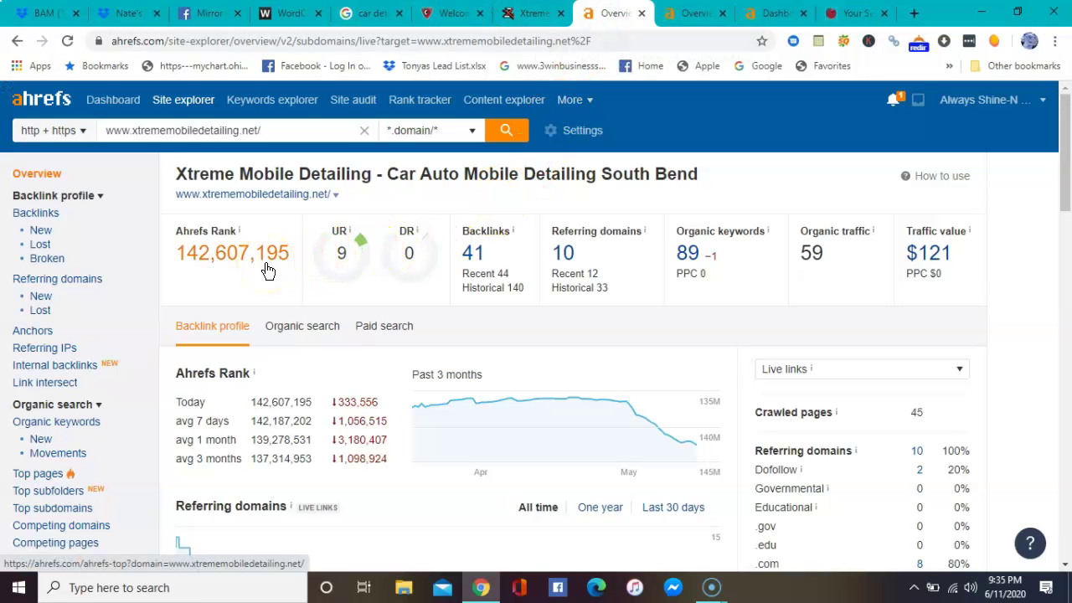
click(256, 295)
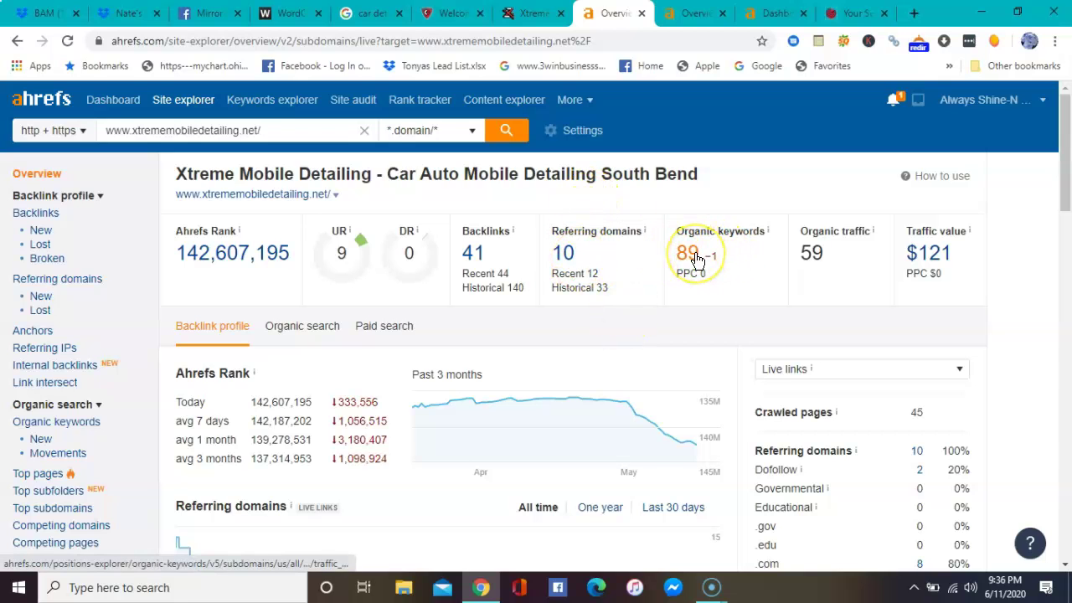
click(696, 261)
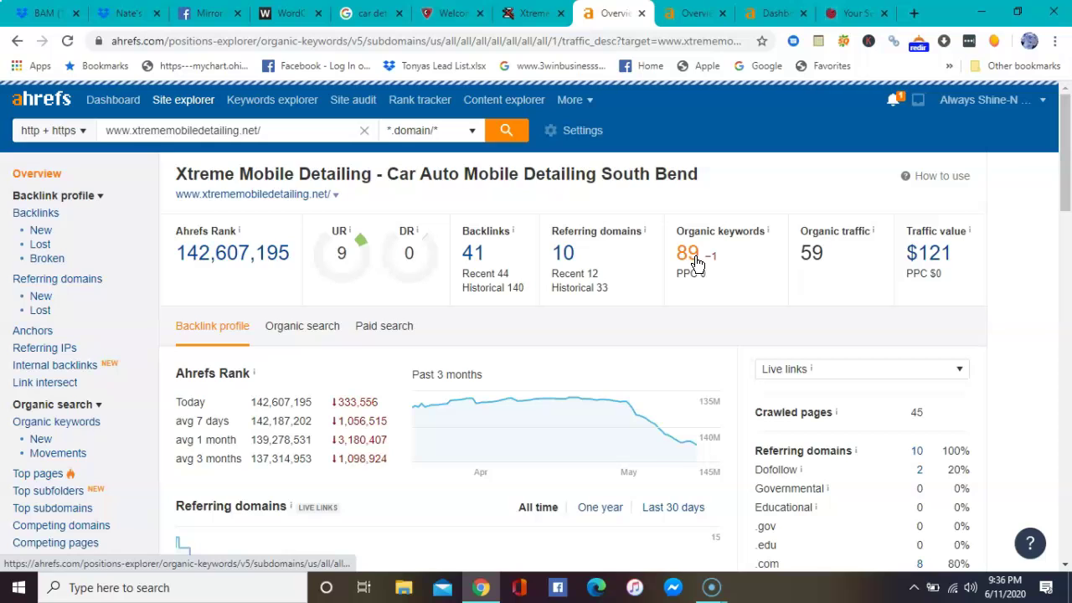
click(629, 292)
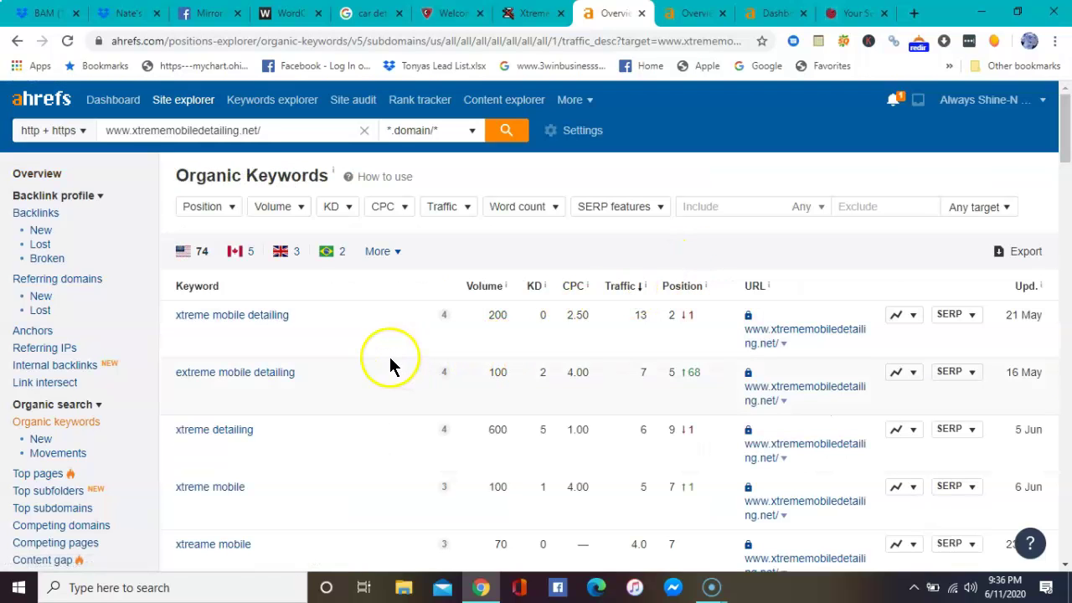
scroll(371, 352, down, 1)
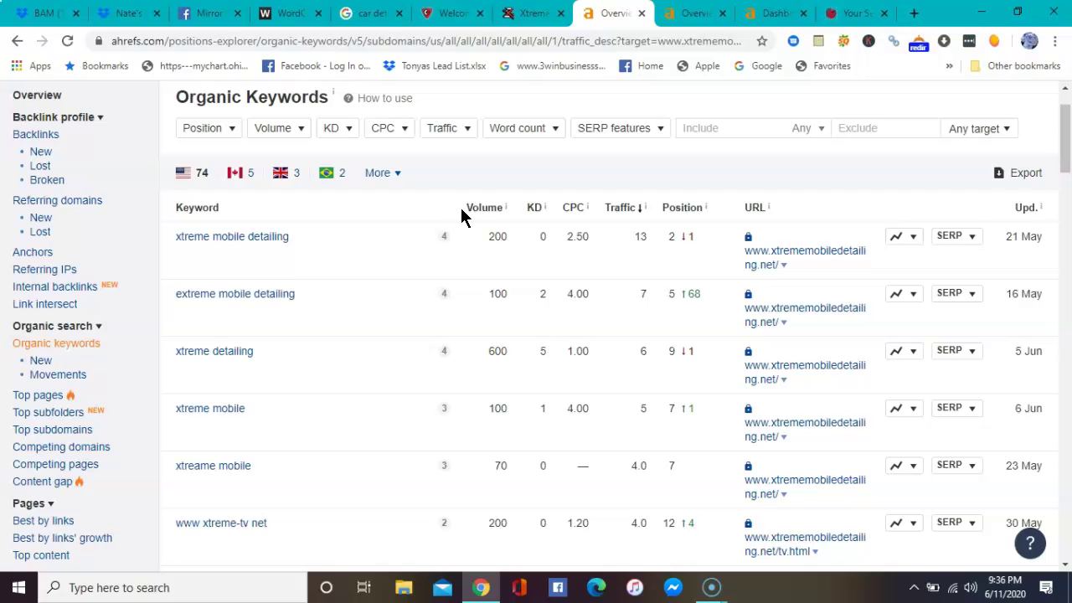
click(469, 247)
scroll(344, 342, down, 3)
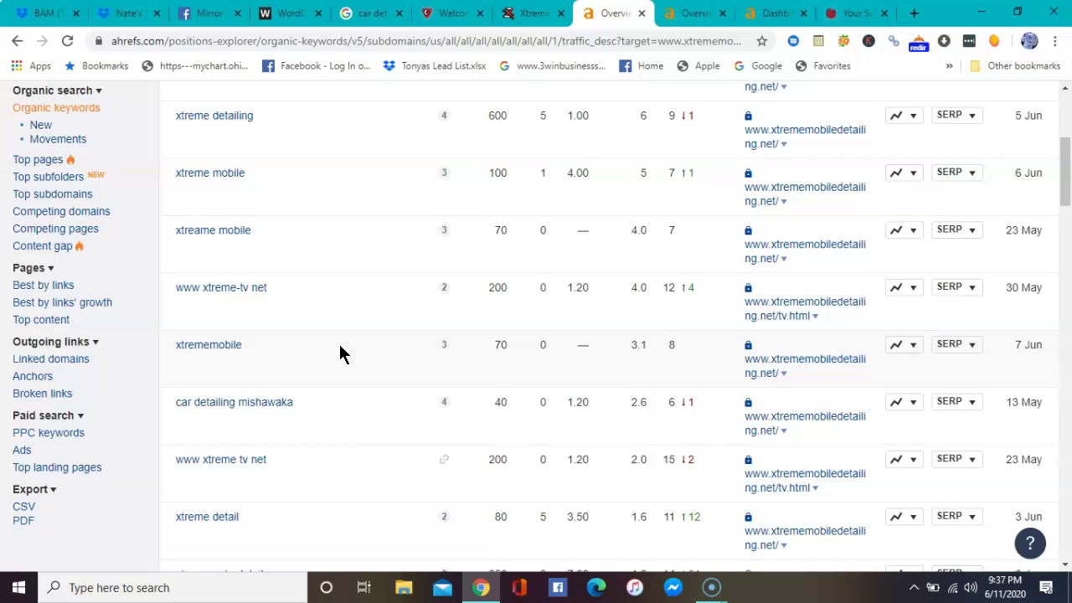
scroll(339, 354, down, 1)
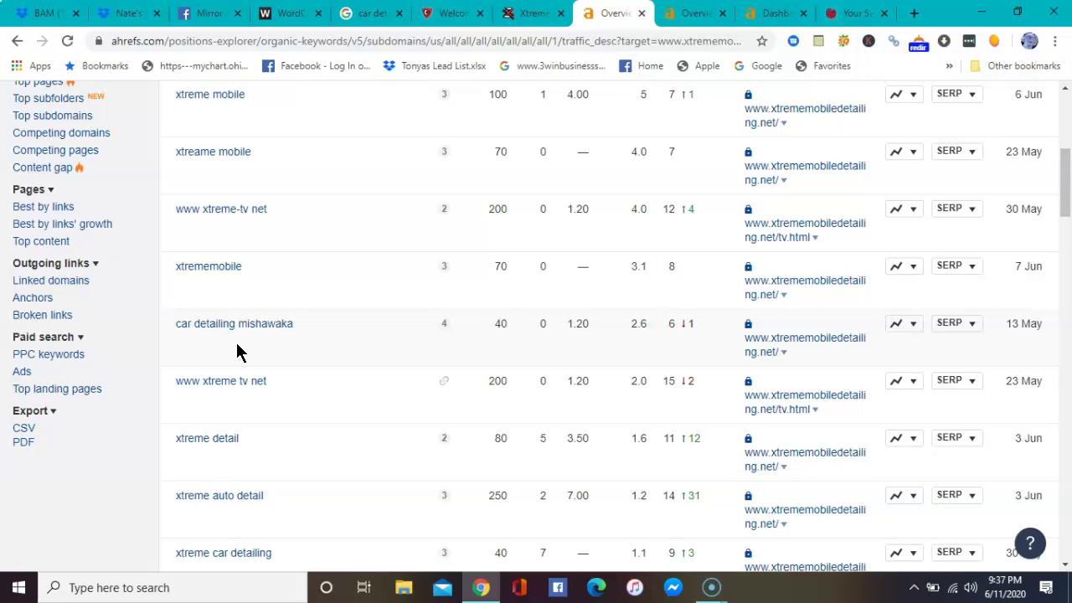
scroll(237, 352, up, 5)
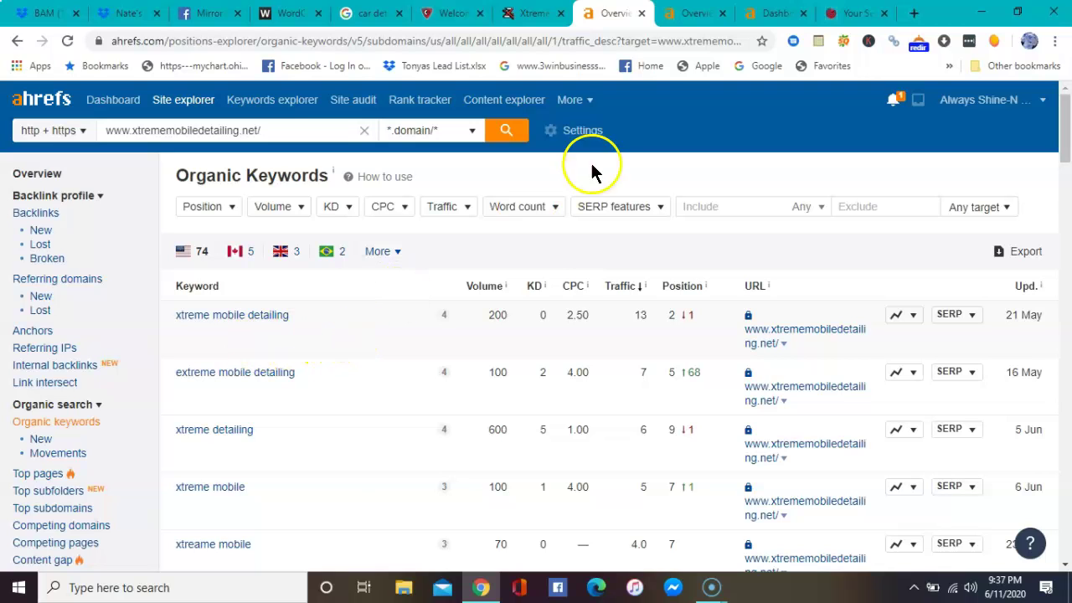
click(685, 15)
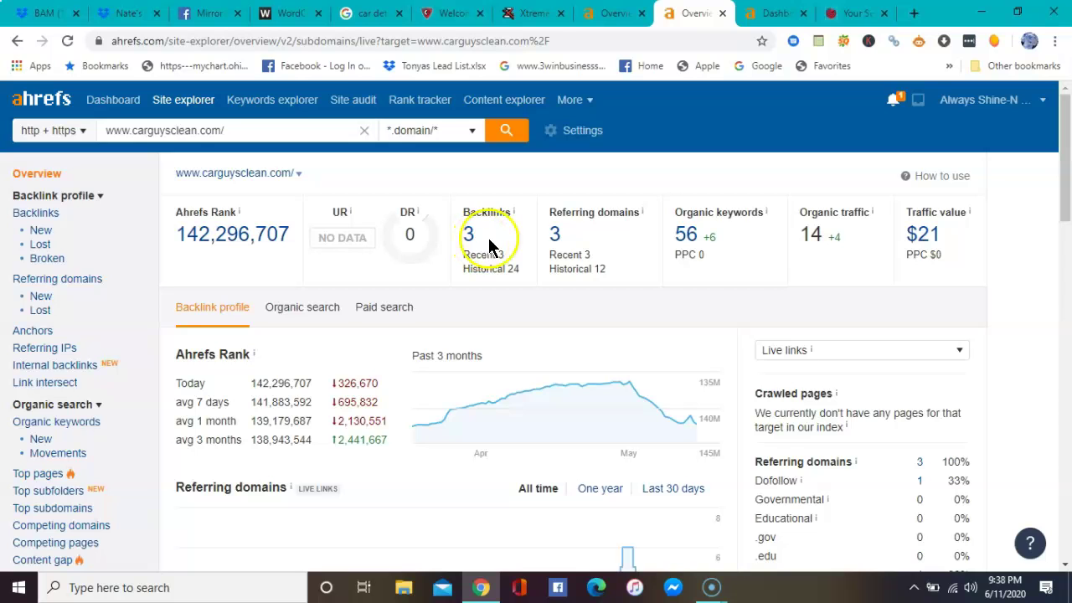
click(687, 244)
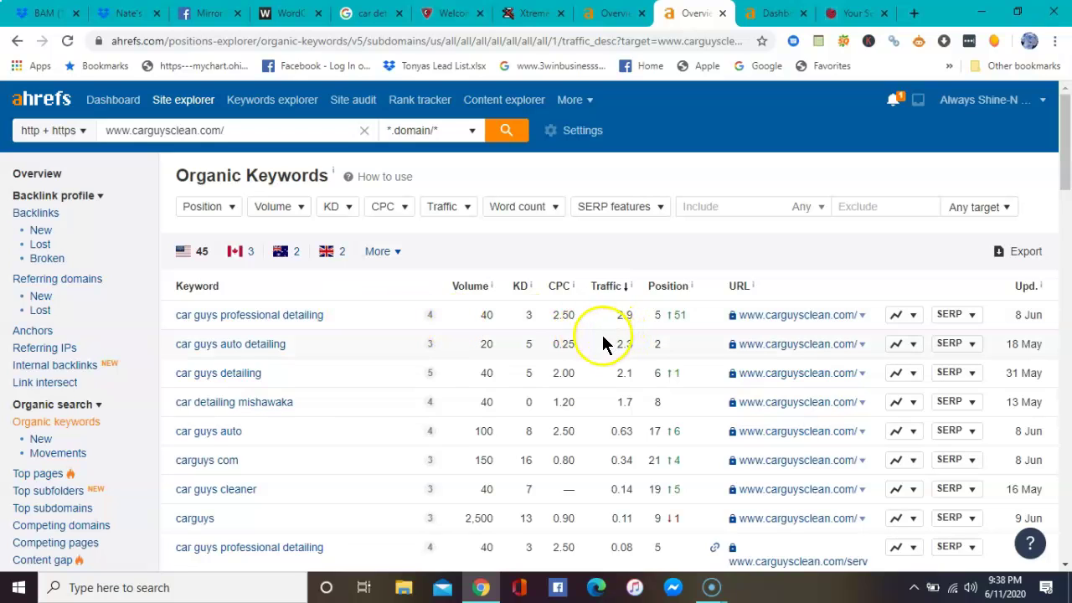
scroll(294, 431, down, 1)
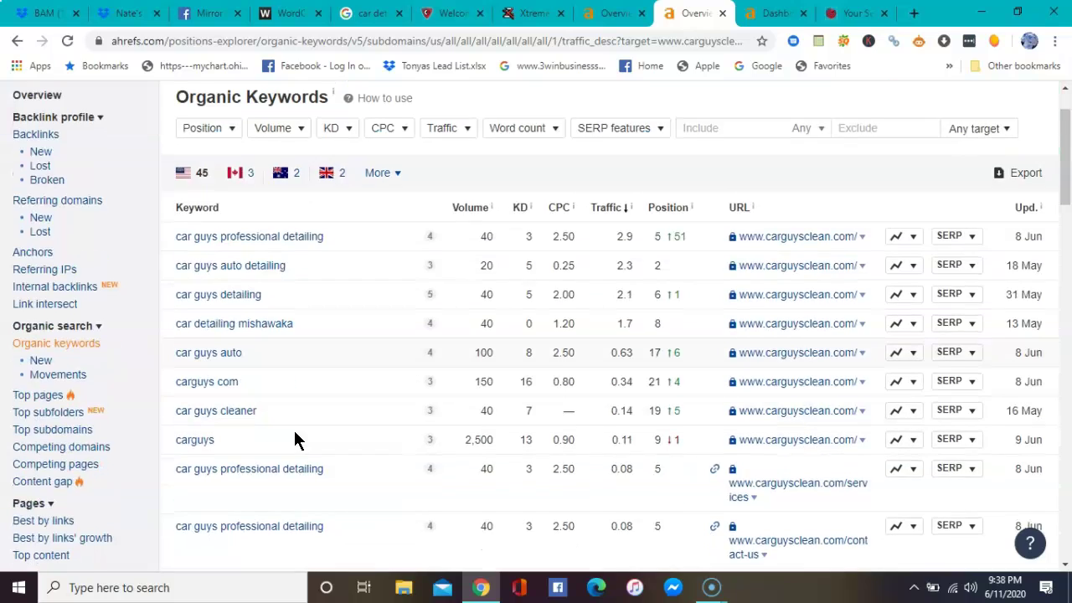
scroll(294, 431, down, 5)
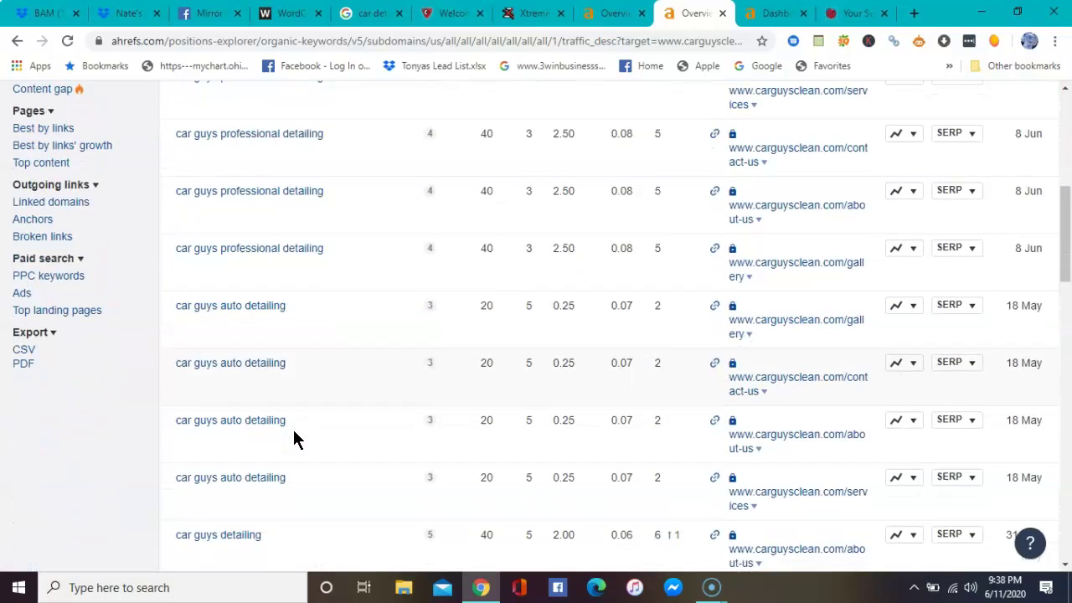
scroll(293, 438, down, 4)
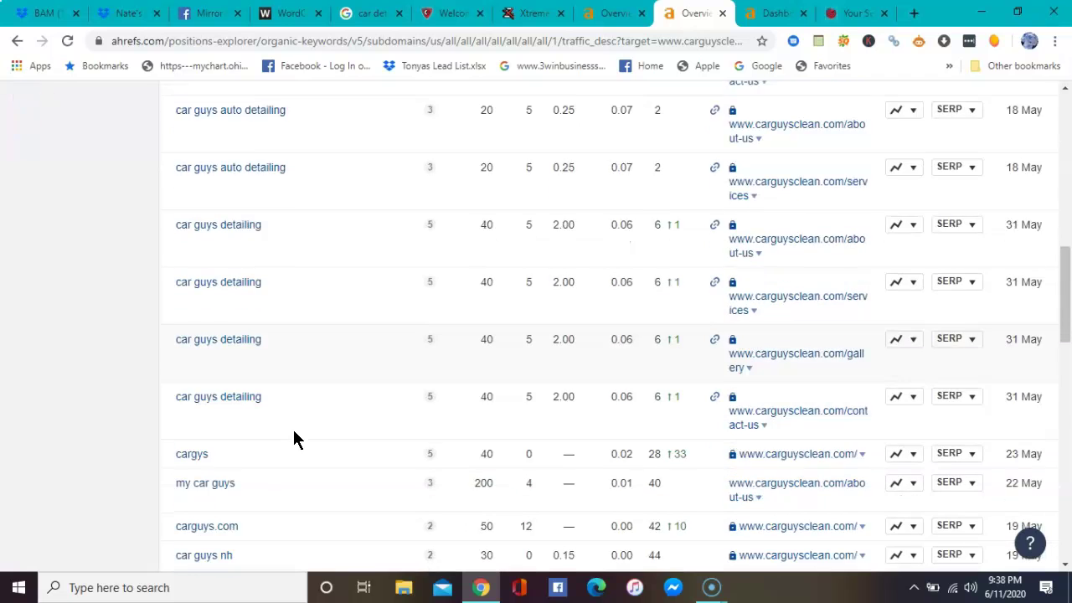
scroll(293, 438, down, 2)
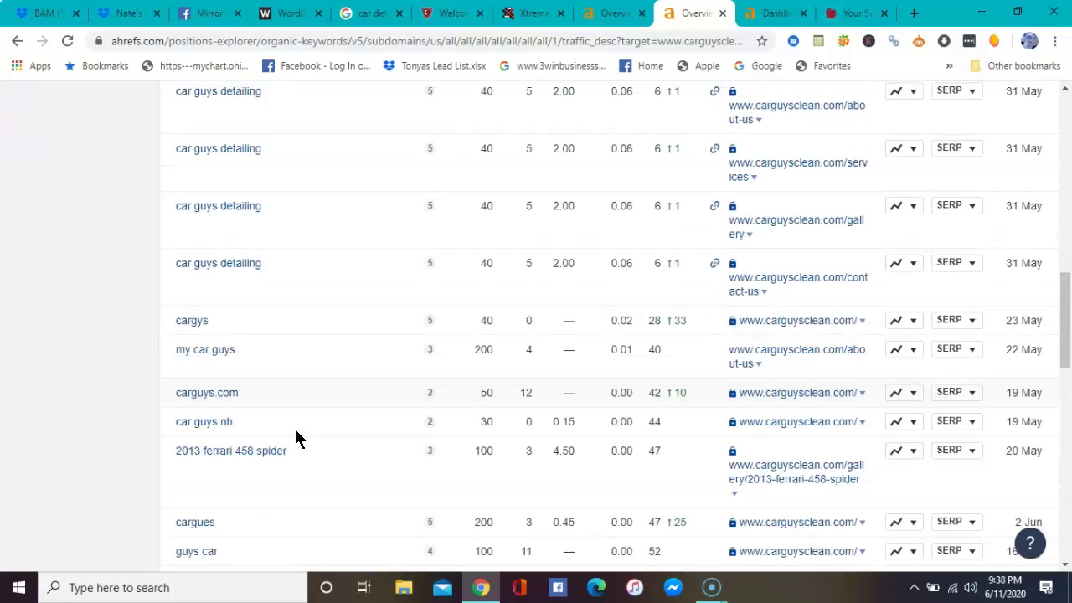
scroll(296, 436, down, 1)
scroll(298, 437, down, 1)
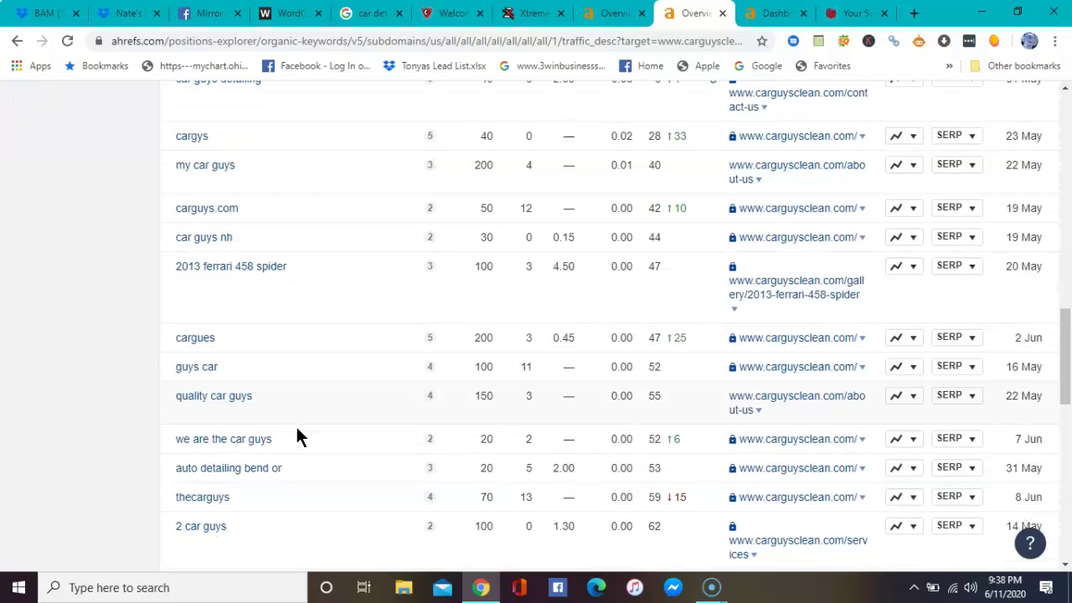
scroll(300, 438, down, 4)
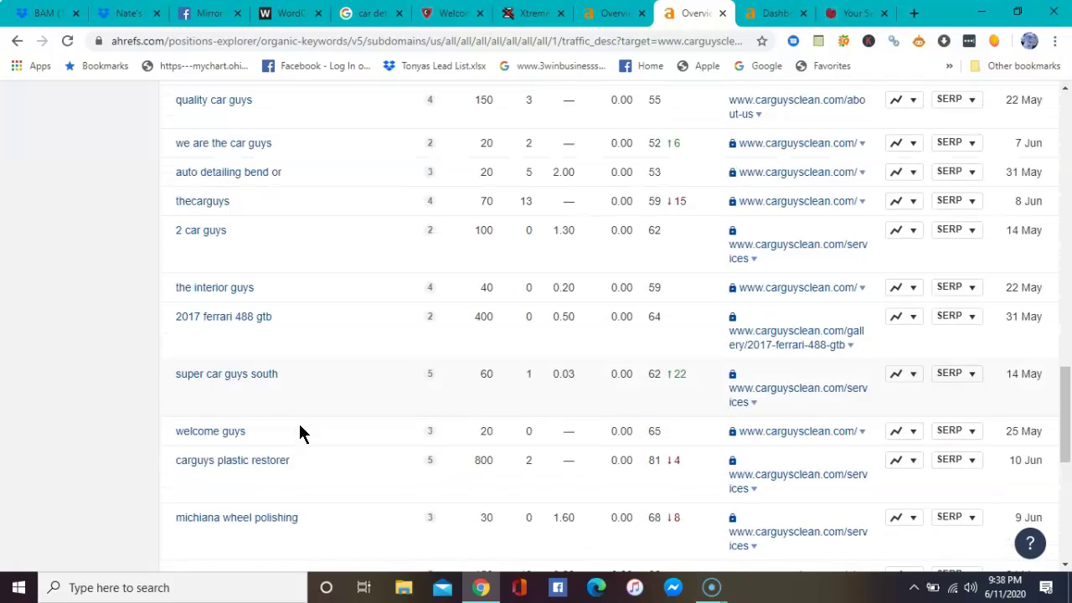
scroll(300, 429, down, 3)
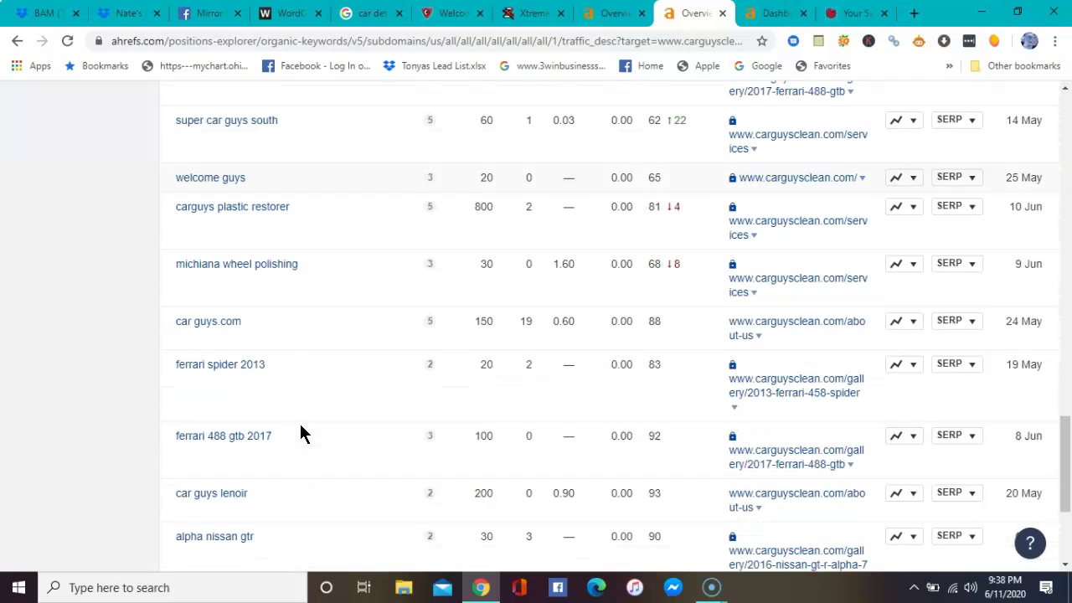
scroll(300, 424, down, 3)
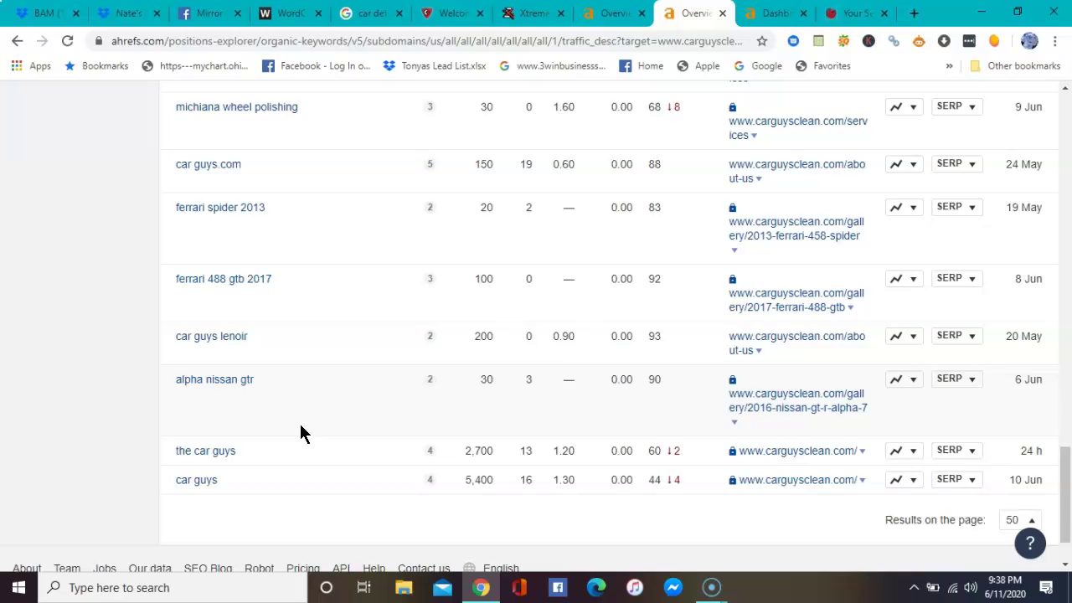
scroll(300, 424, up, 5)
scroll(300, 427, up, 15)
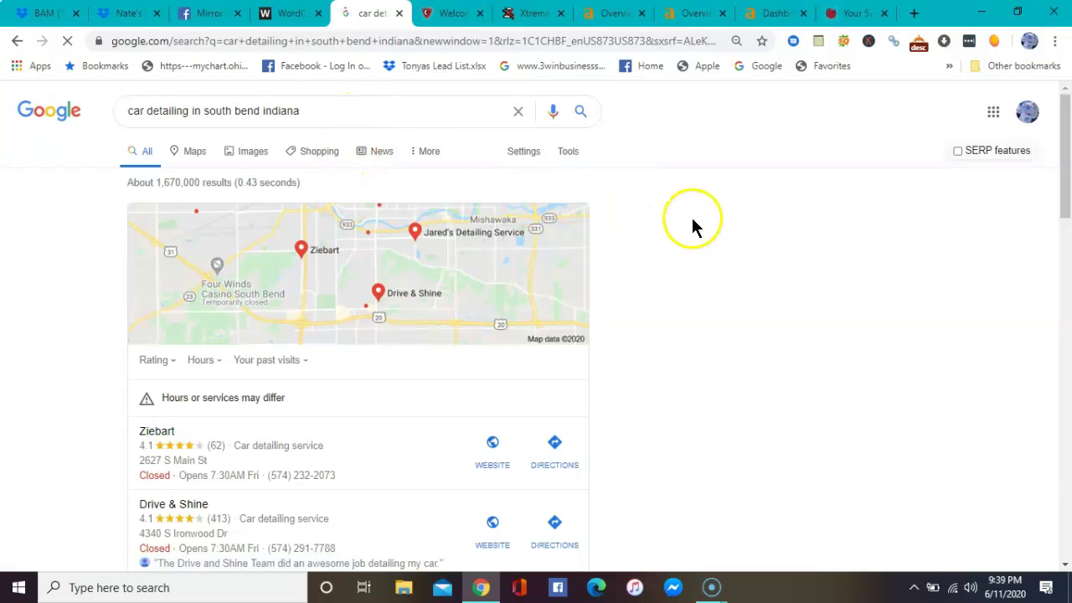
Step: Look through the Google results for "car detailing in south bend indiana", from the map listings to the organic results
scroll(641, 241, down, 15)
scroll(641, 242, up, 7)
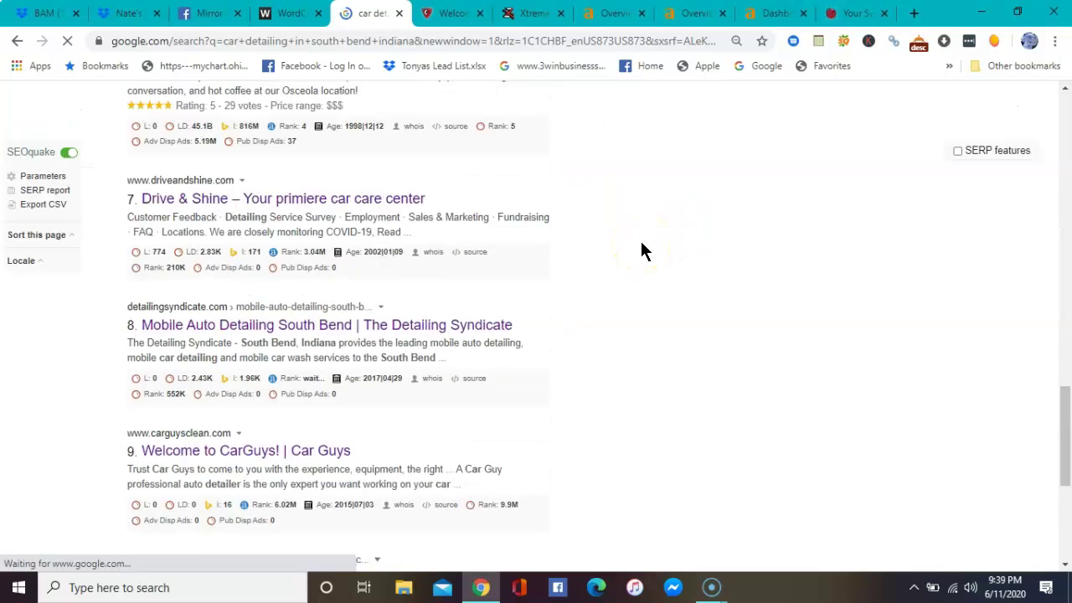
scroll(641, 241, up, 10)
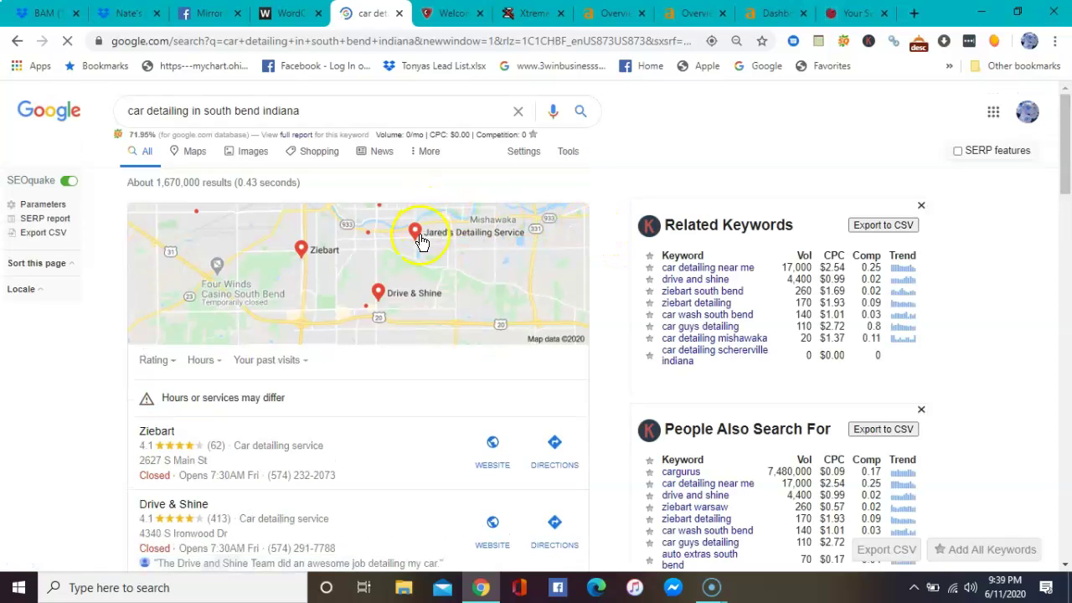
Step: Compare the Google map listings, the top organic results and the related keyword tables for "car detailing in south bend indiana"
scroll(215, 364, down, 2)
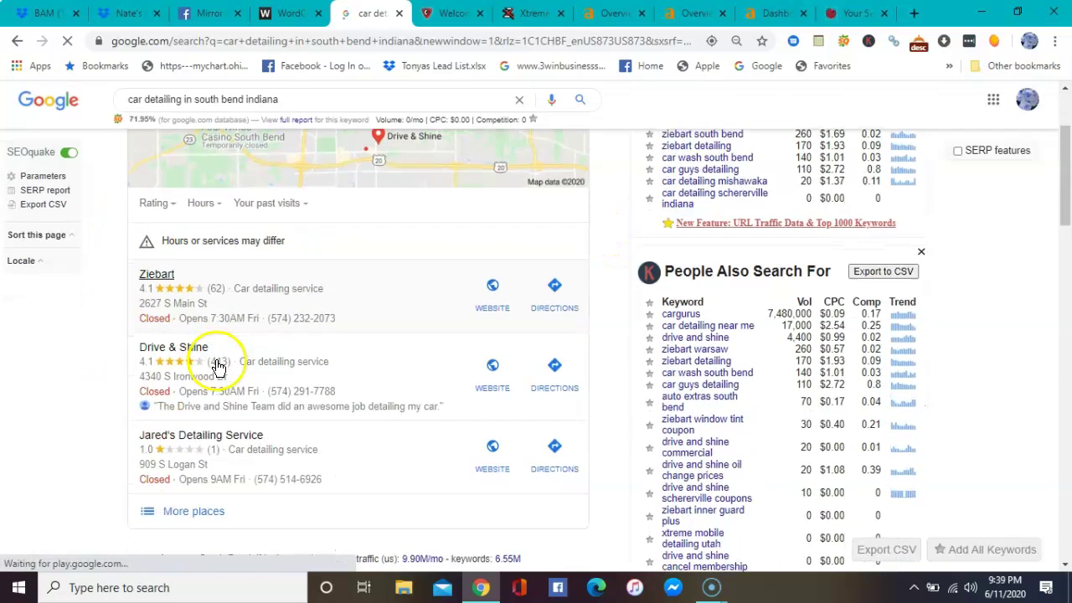
scroll(212, 355, up, 1)
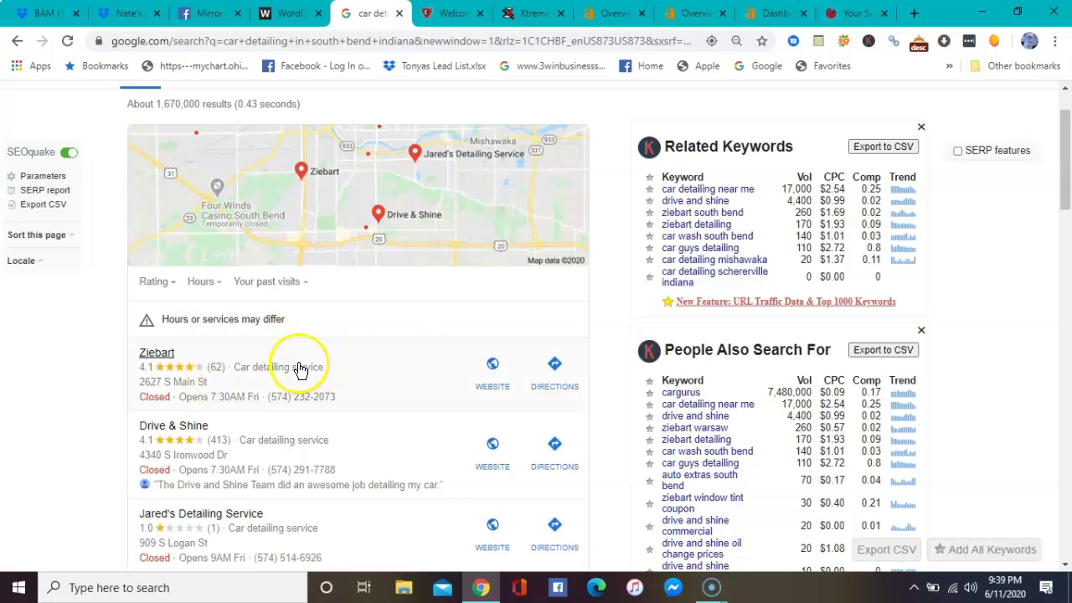
scroll(300, 371, down, 2)
scroll(300, 368, down, 2)
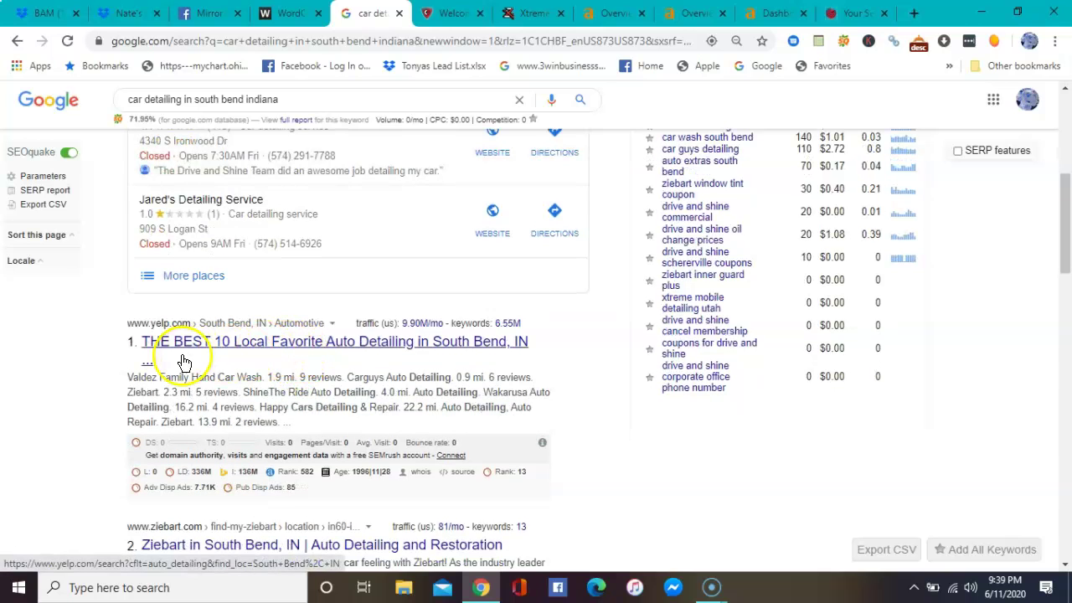
scroll(294, 381, down, 1)
scroll(295, 381, down, 4)
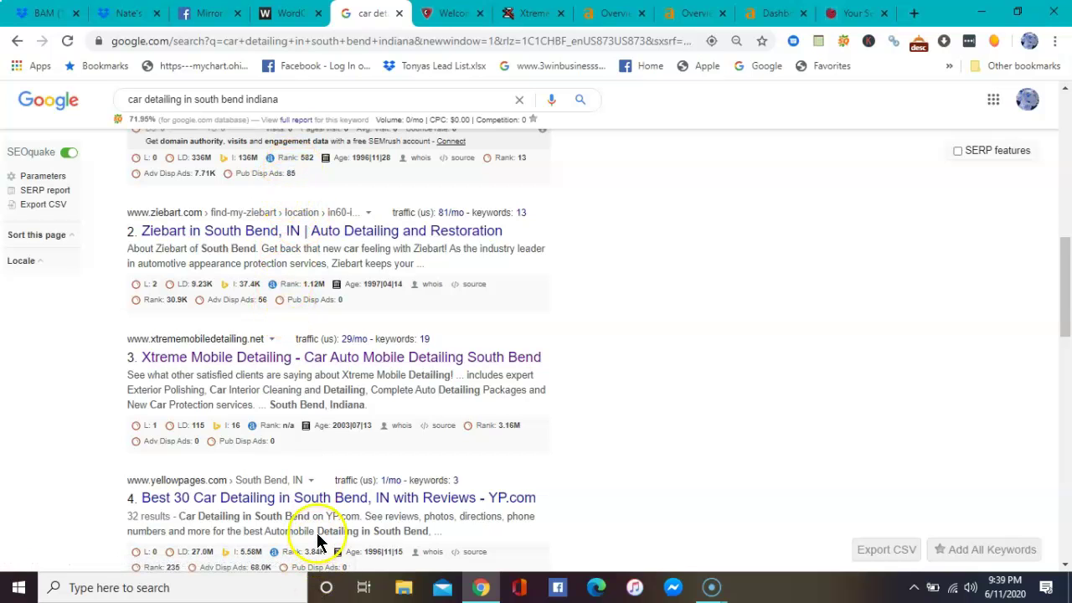
scroll(319, 536, up, 10)
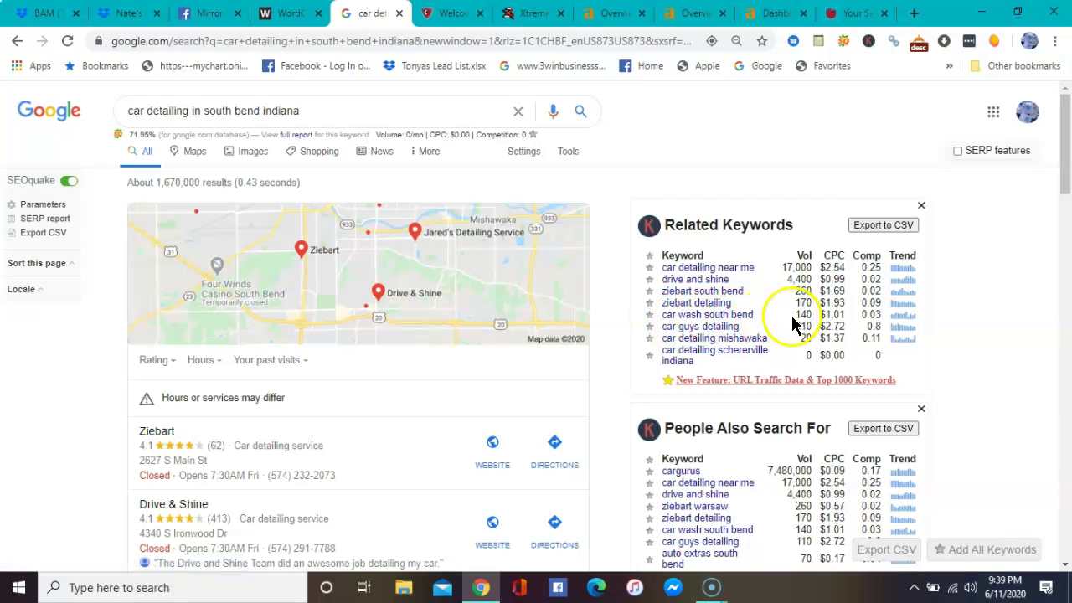
scroll(783, 331, down, 5)
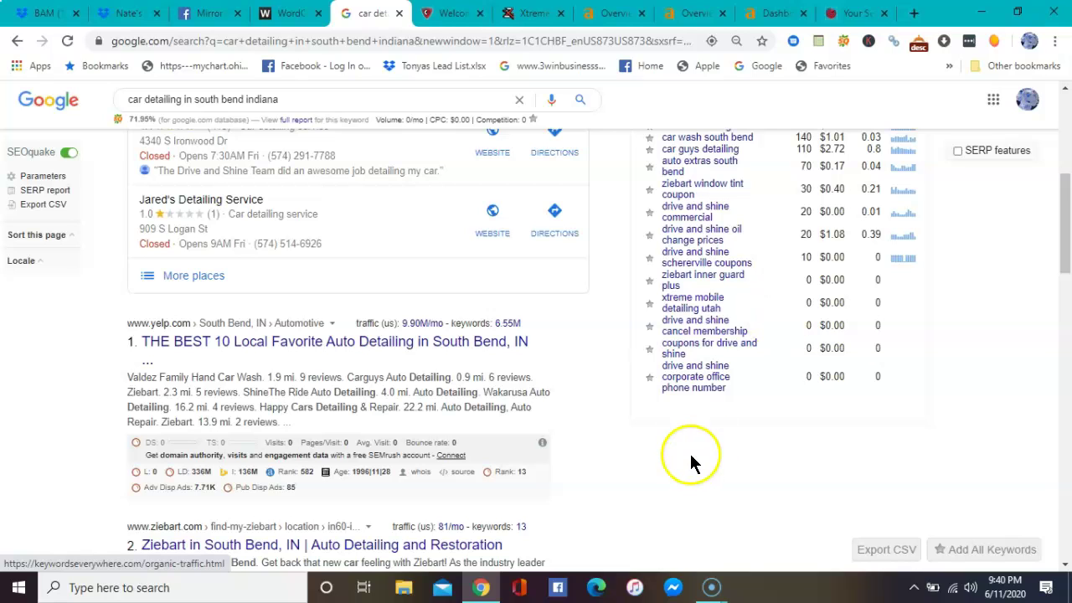
scroll(645, 409, up, 5)
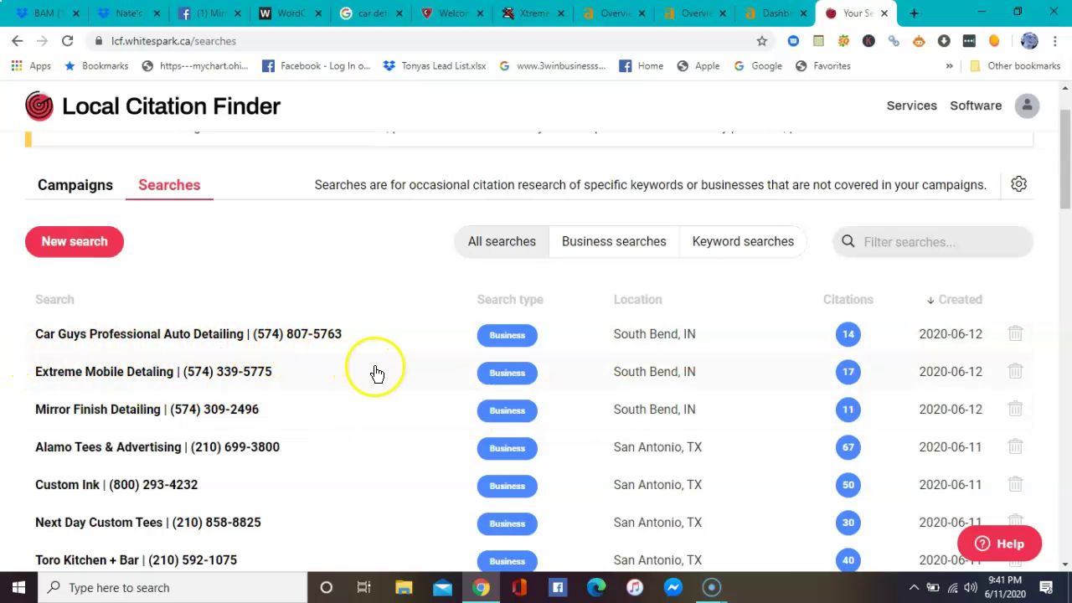
scroll(377, 374, up, 2)
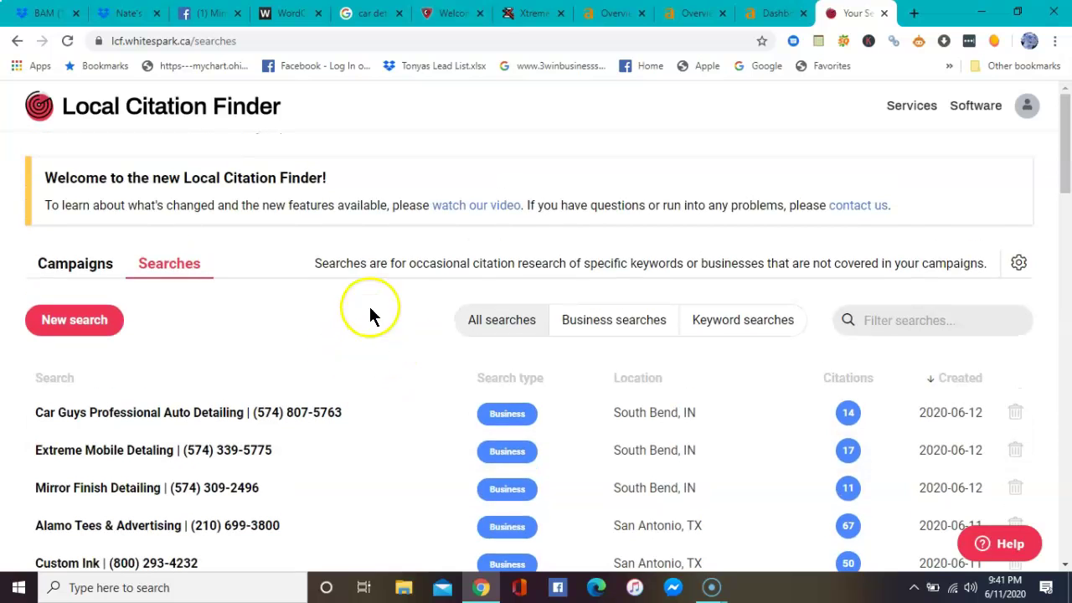
click(620, 16)
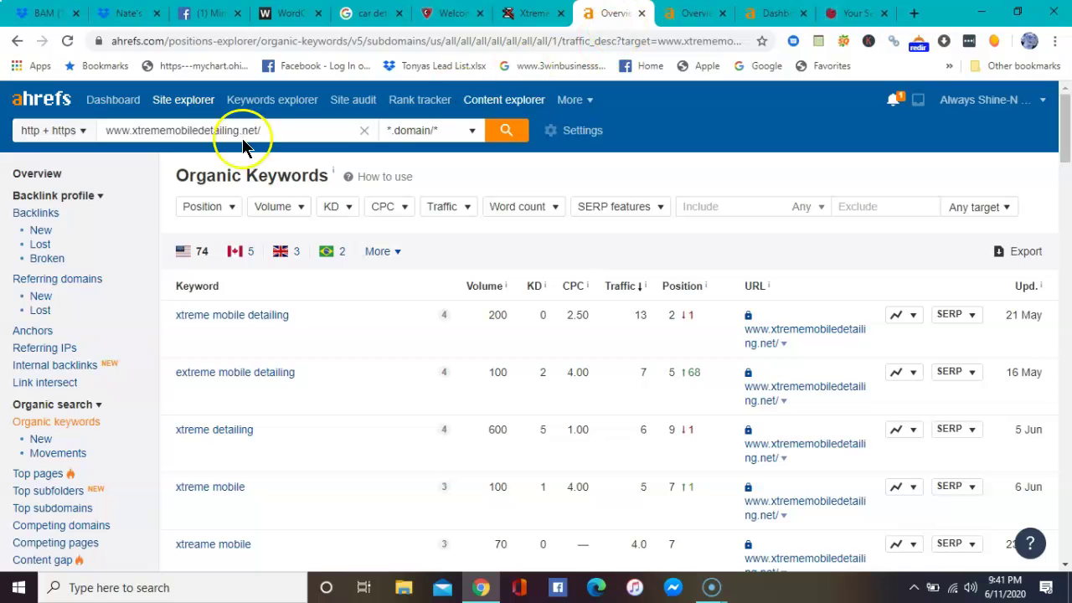
click(37, 175)
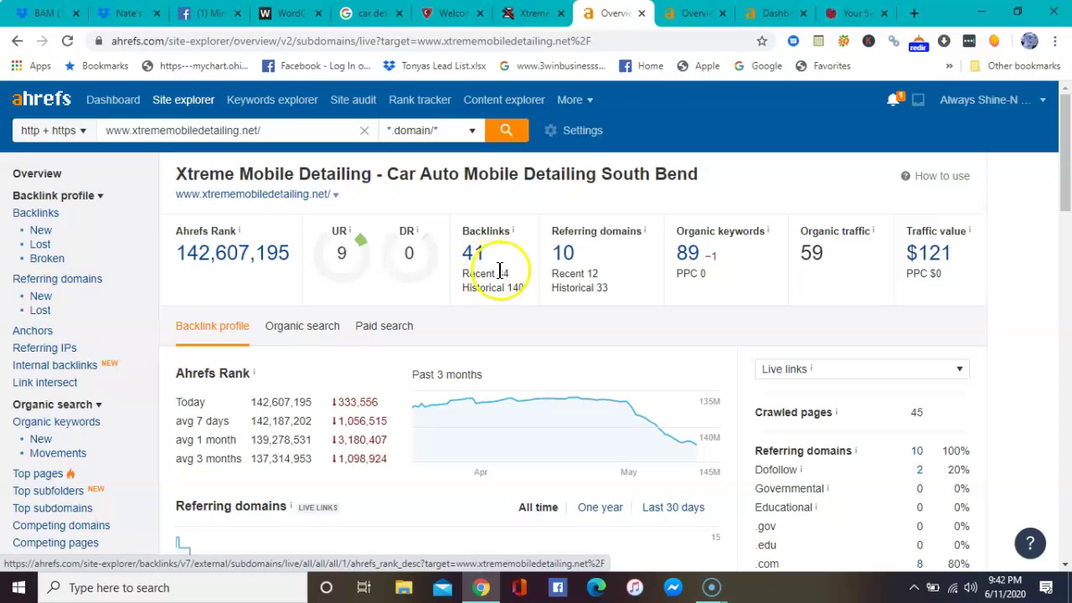
click(473, 256)
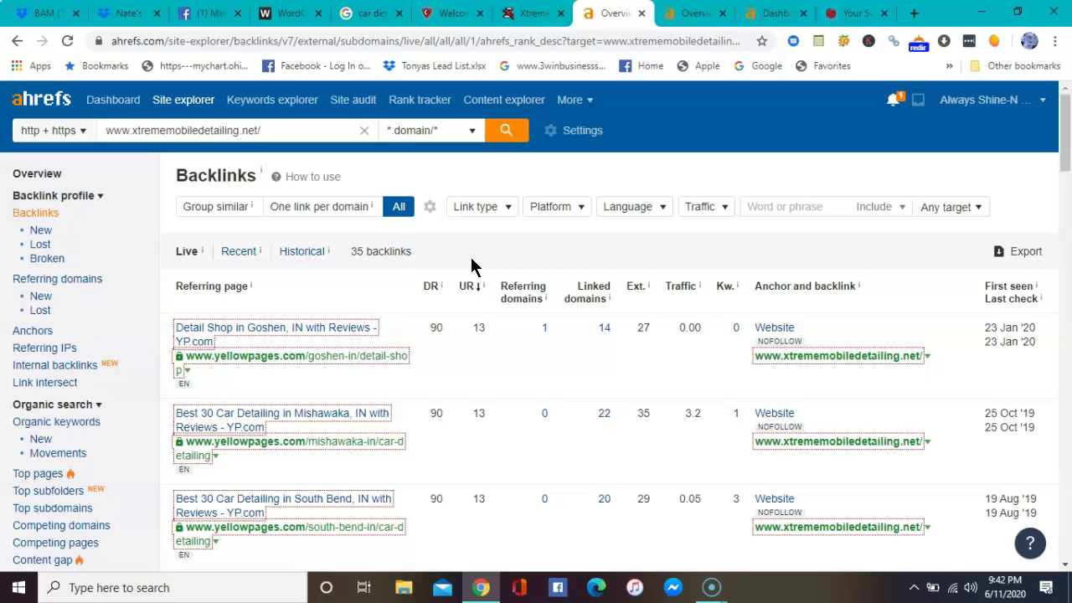
click(396, 276)
scroll(344, 312, down, 1)
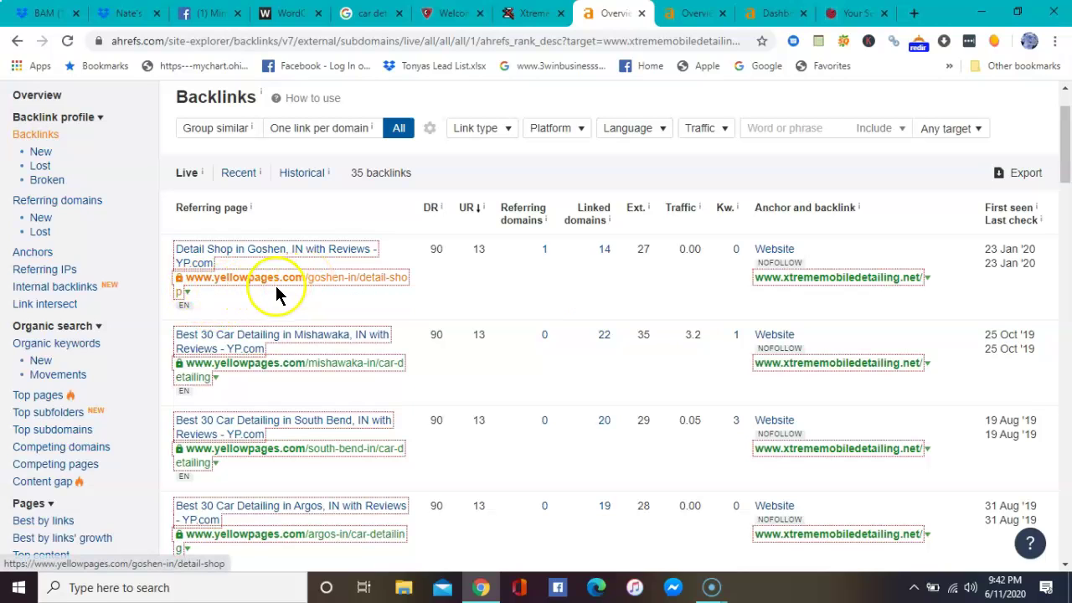
scroll(257, 287, down, 1)
scroll(260, 289, up, 1)
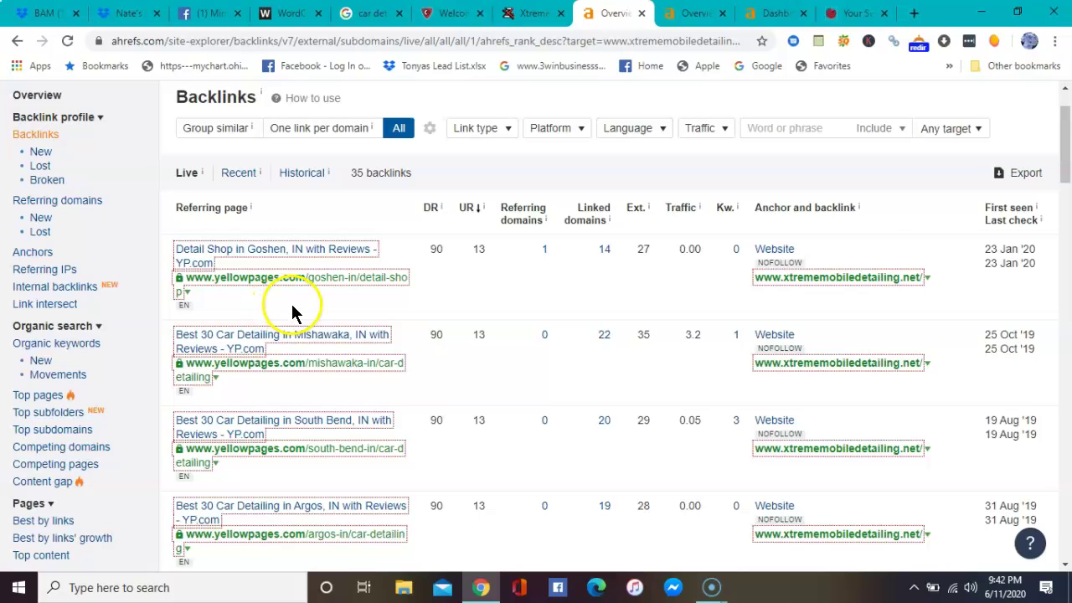
scroll(293, 307, down, 1)
scroll(293, 314, up, 2)
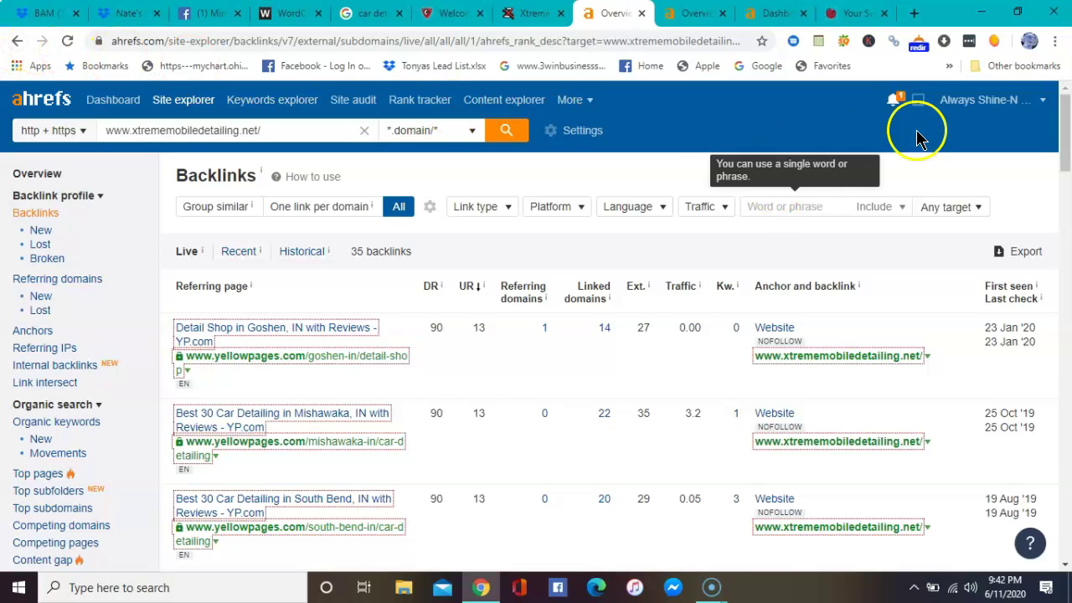
click(677, 19)
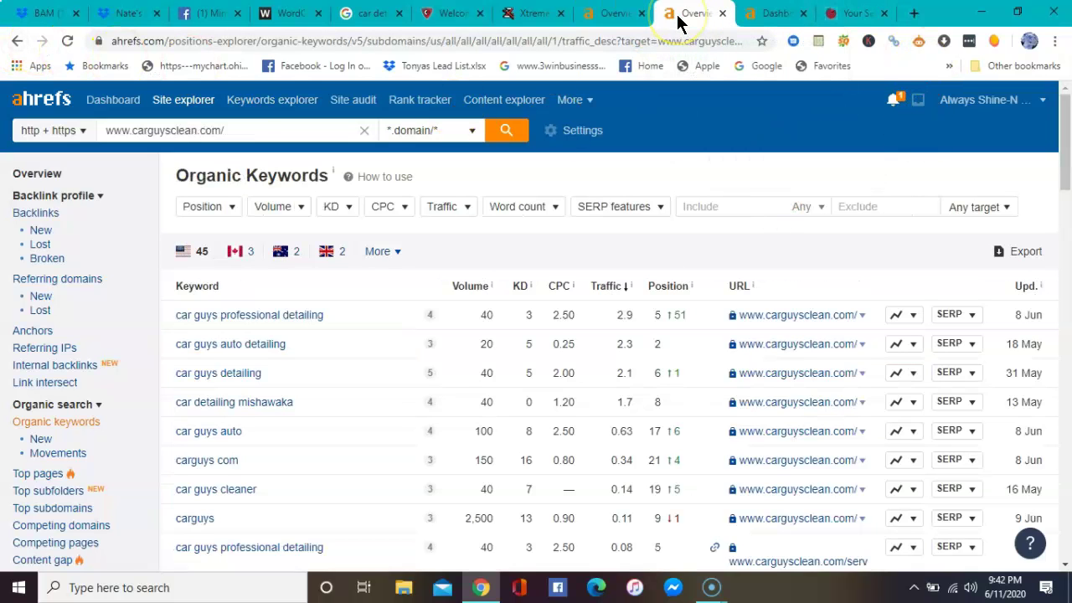
click(37, 175)
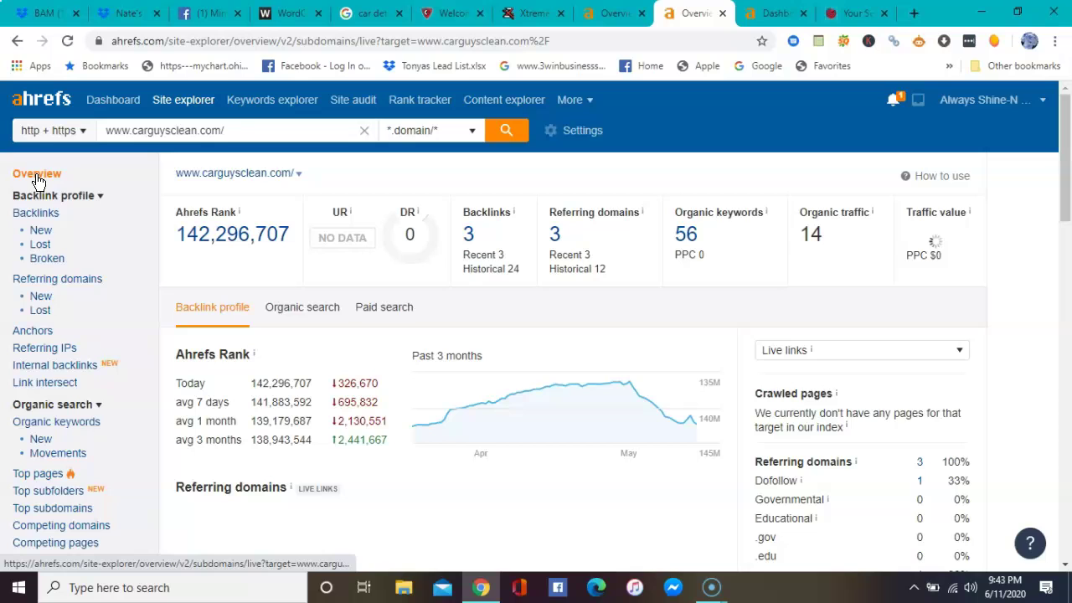
click(471, 234)
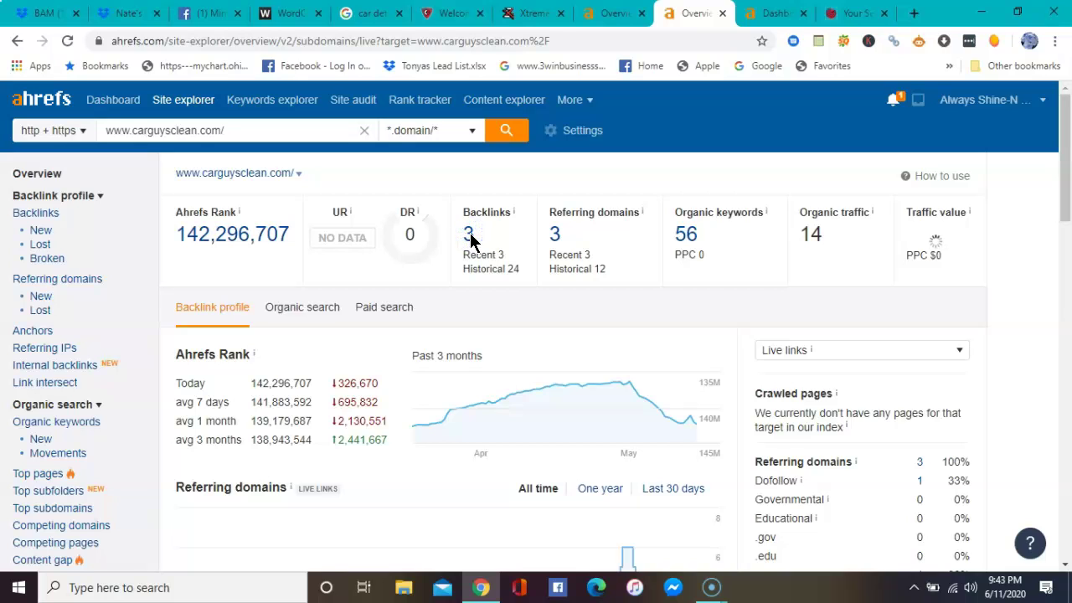
click(471, 235)
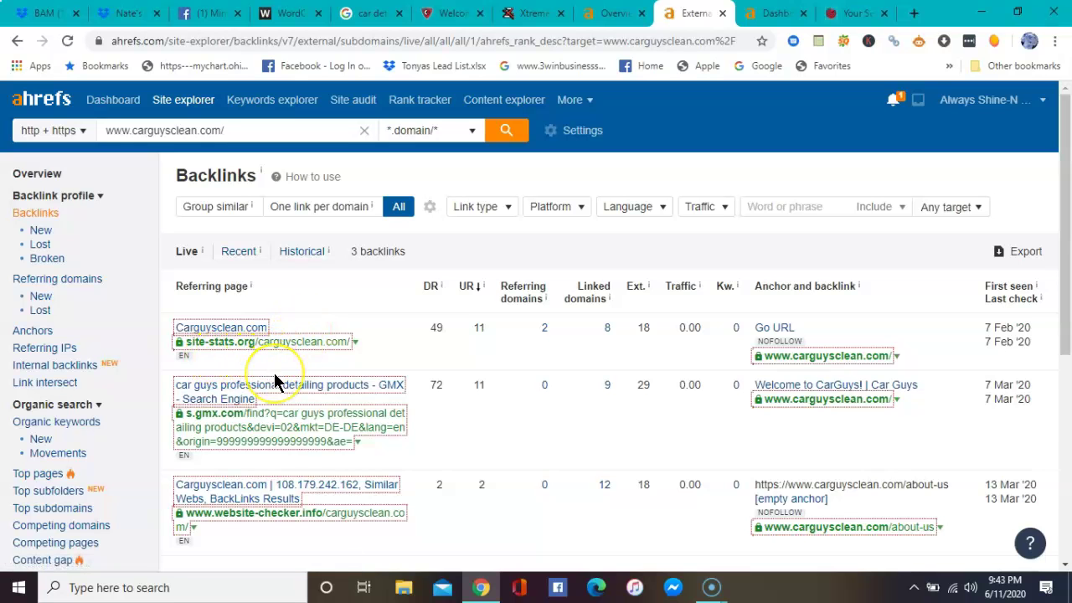
scroll(277, 381, down, 1)
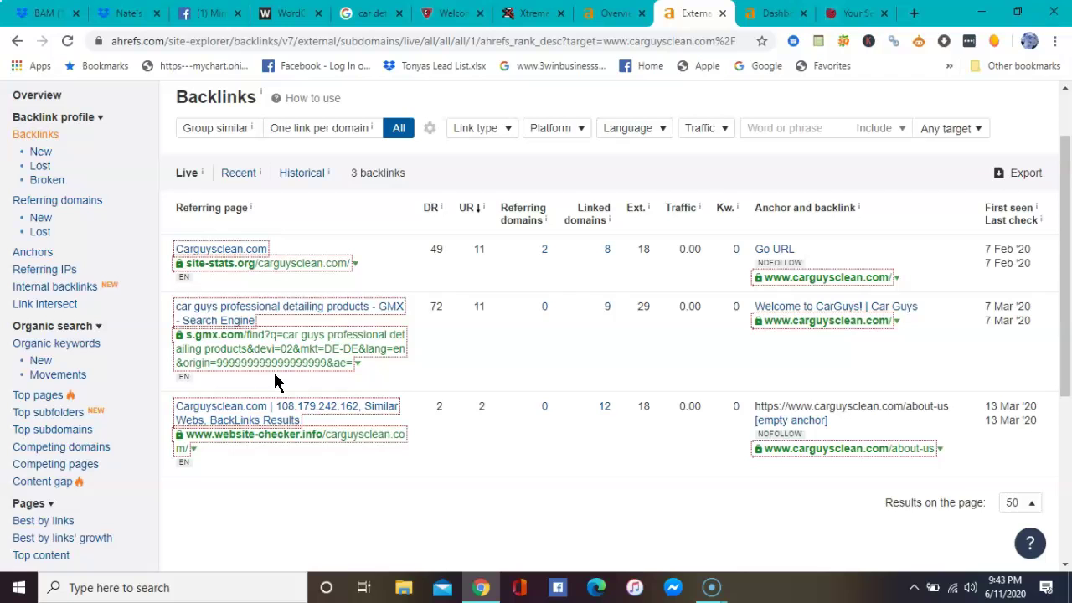
scroll(275, 378, down, 1)
scroll(282, 377, up, 2)
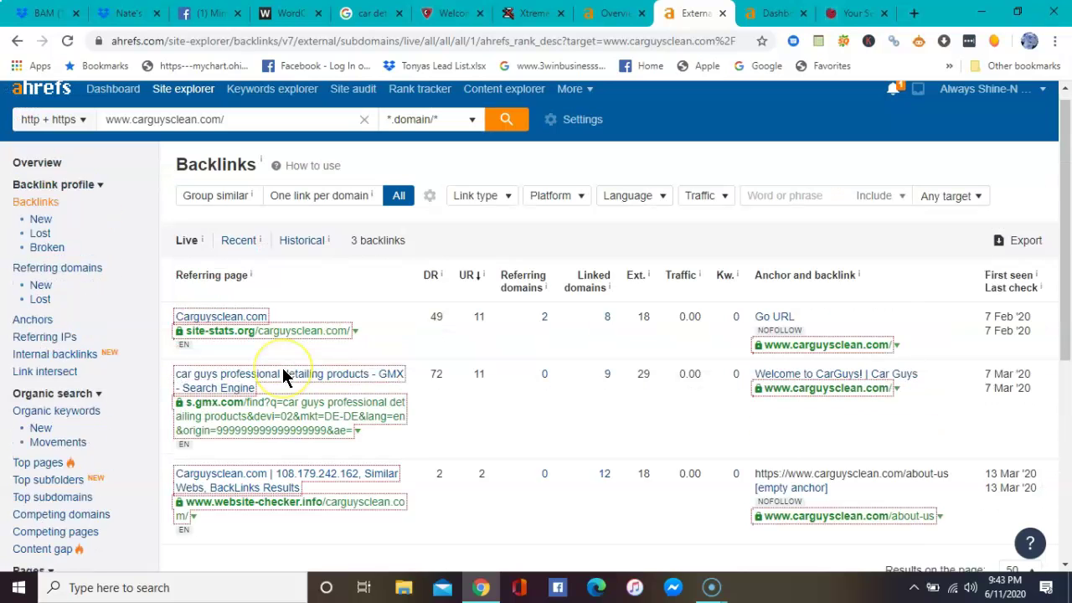